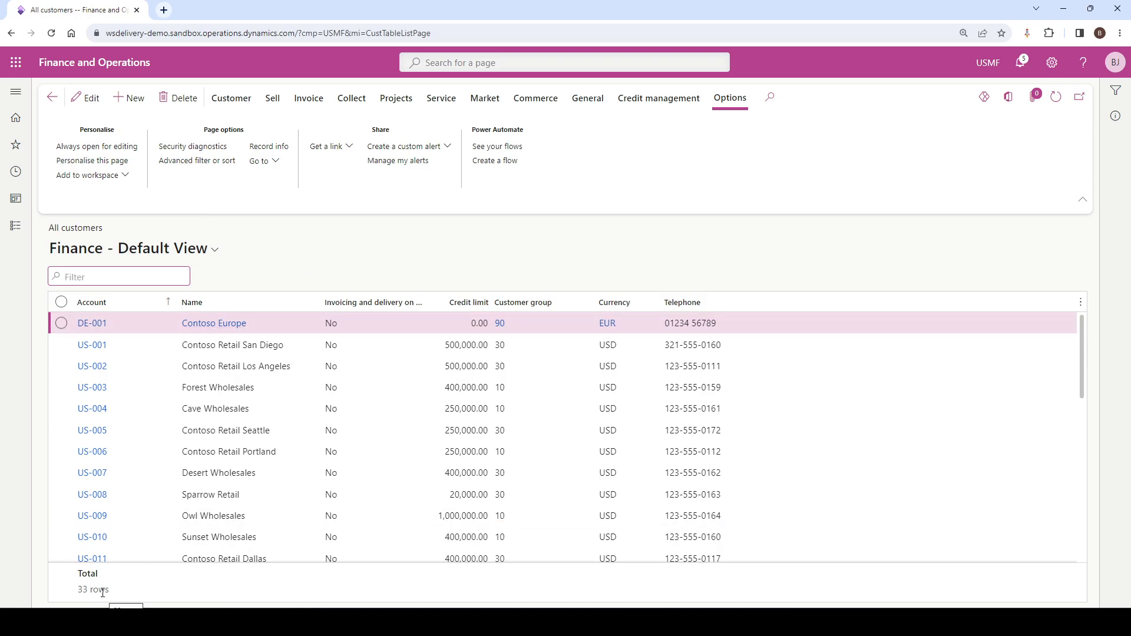
Filter the customer list to records whose credit limit is not equal to 0.
{"action": "left_click", "coordinate": [479, 303]}
{"action": "left_click", "coordinate": [467, 416]}
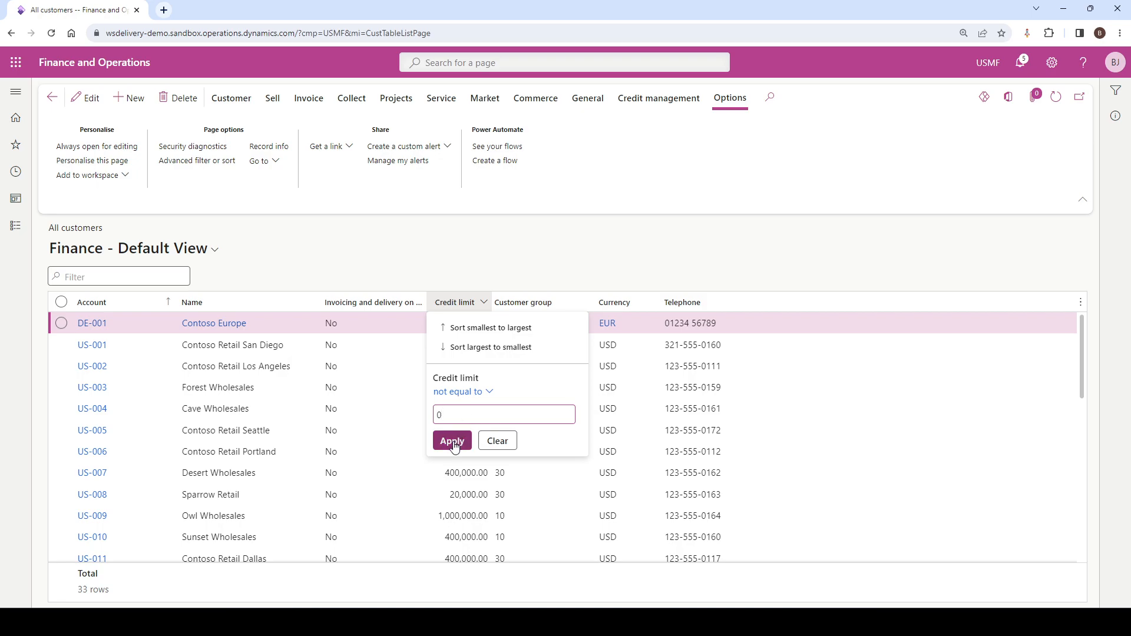
{"action": "left_click", "coordinate": [453, 442]}
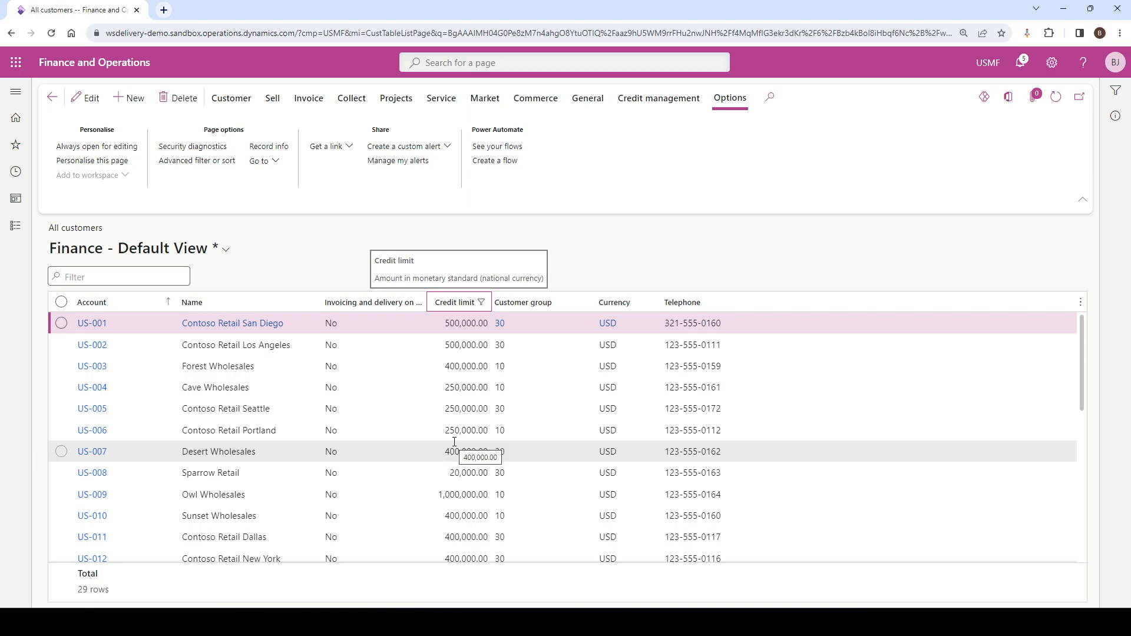
{"action": "left_click", "coordinate": [96, 590]}
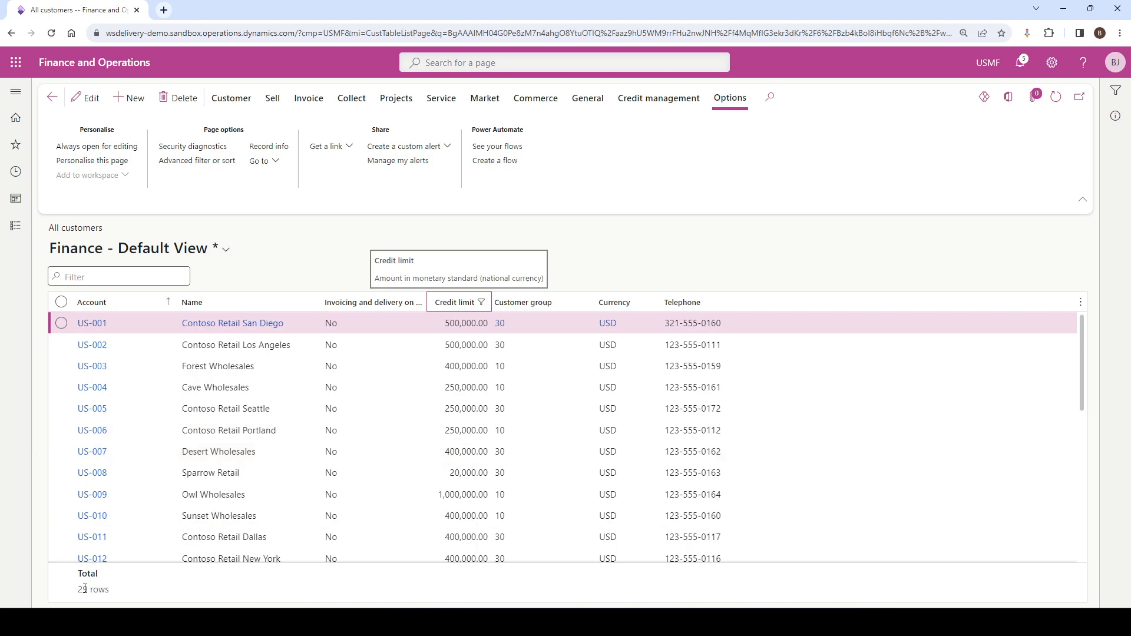
{"action": "left_click", "coordinate": [722, 248]}
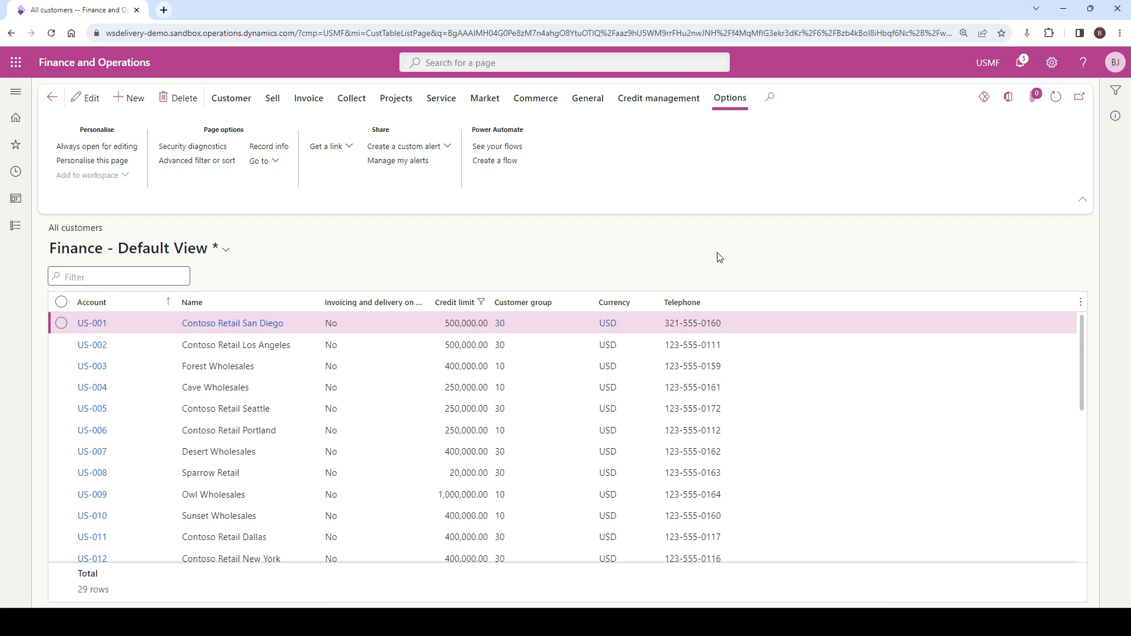
Export the filtered Customers list to Excel and download the file.
{"action": "left_click", "coordinate": [1011, 104]}
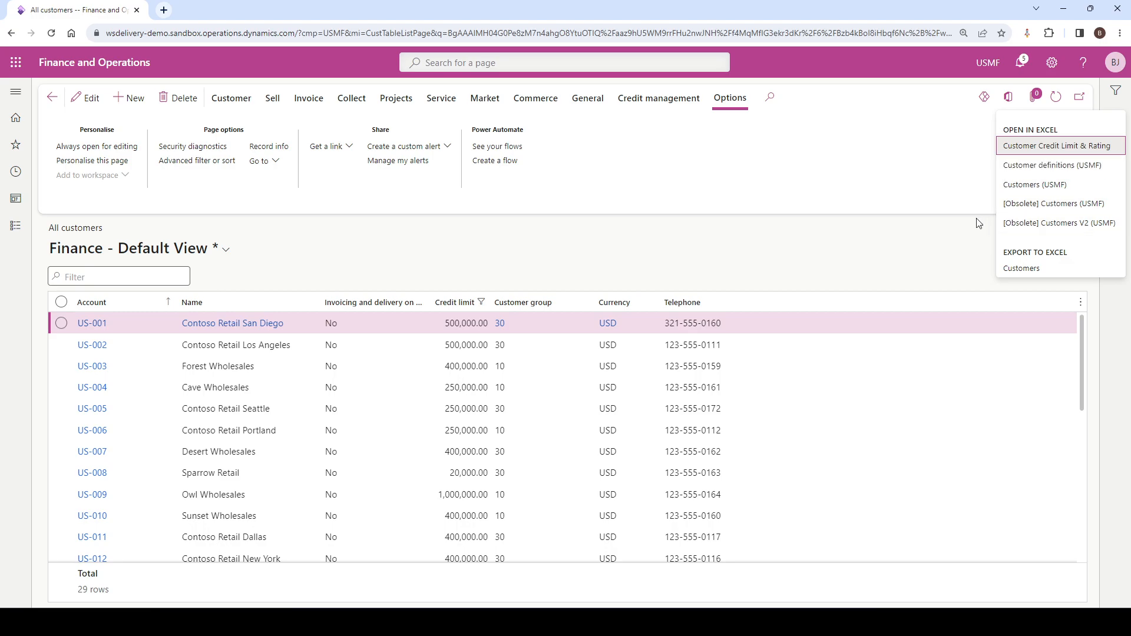
{"action": "left_click", "coordinate": [1023, 270]}
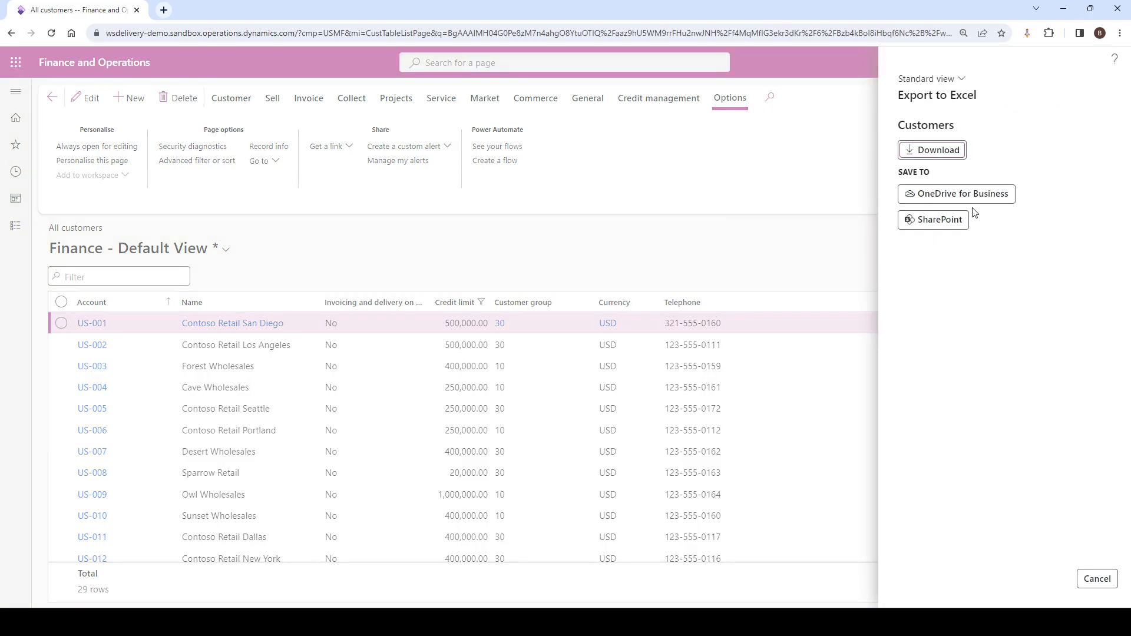
{"action": "left_click", "coordinate": [924, 155]}
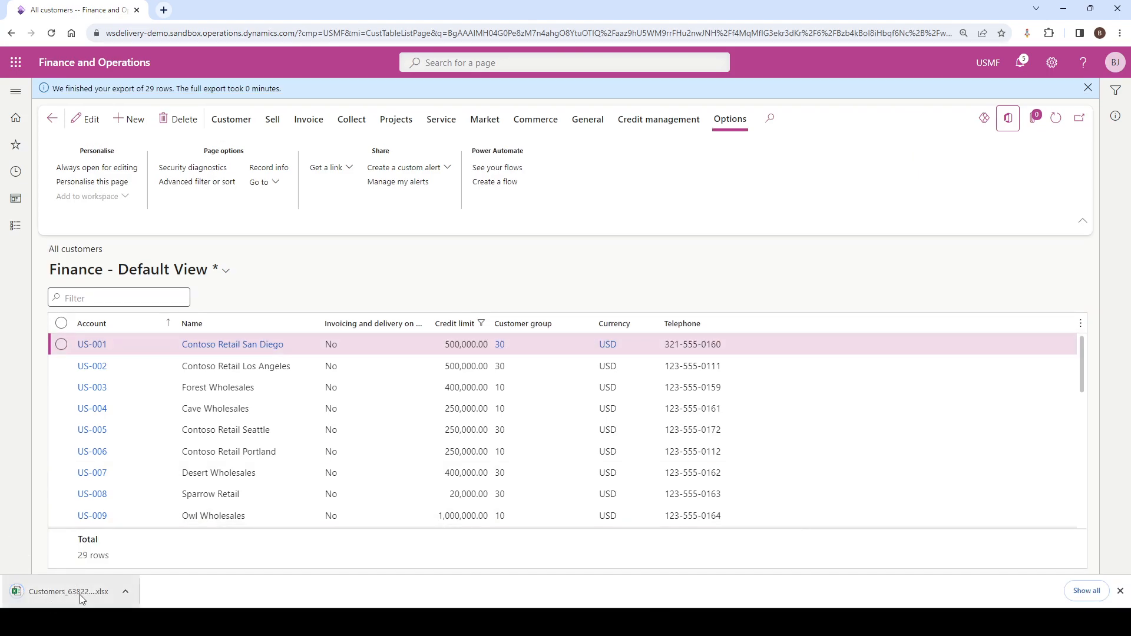
Open the downloaded customer export in Excel, review its rows at full window size, and close the workbook.
{"action": "left_click", "coordinate": [66, 593]}
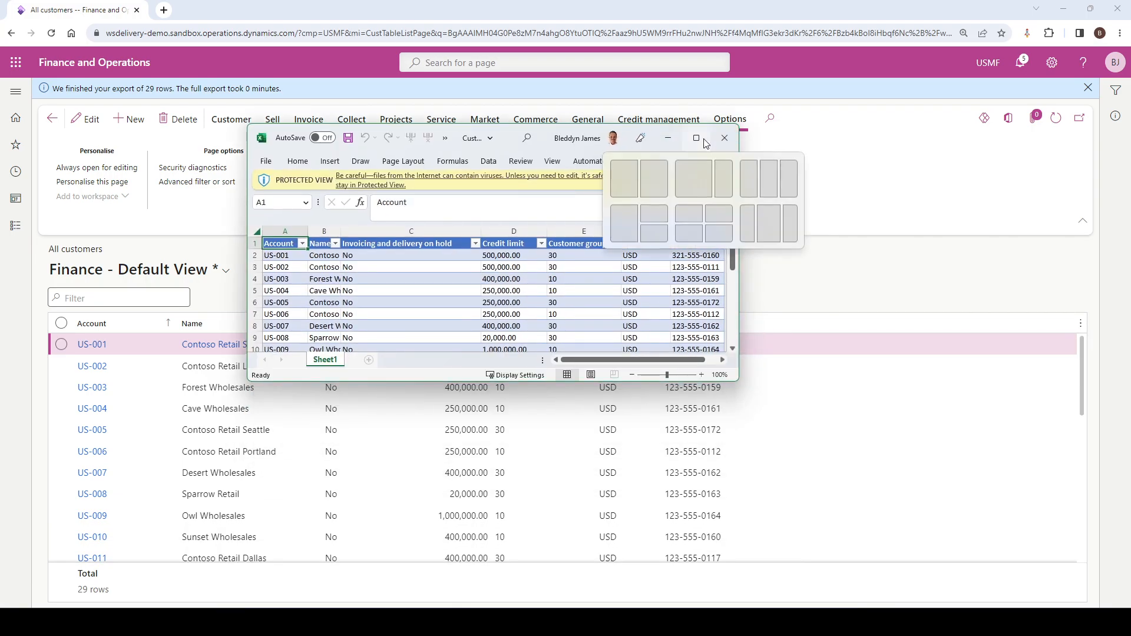
{"action": "left_click", "coordinate": [704, 140]}
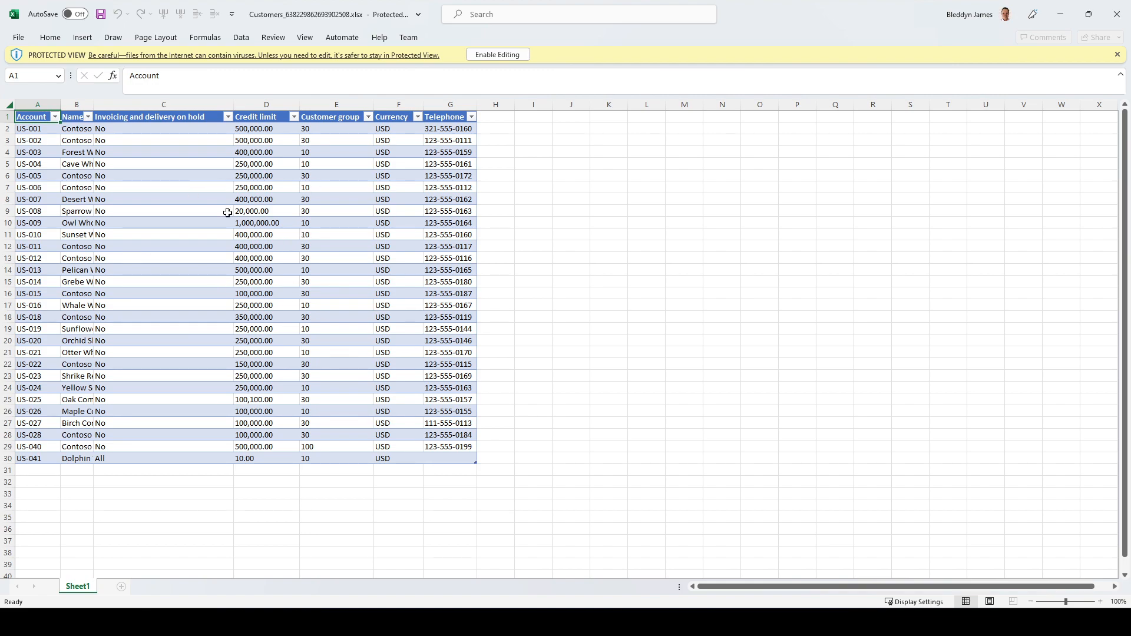
{"action": "left_click_drag", "start_coordinate": [789, 12], "coordinate": [603, 146]}
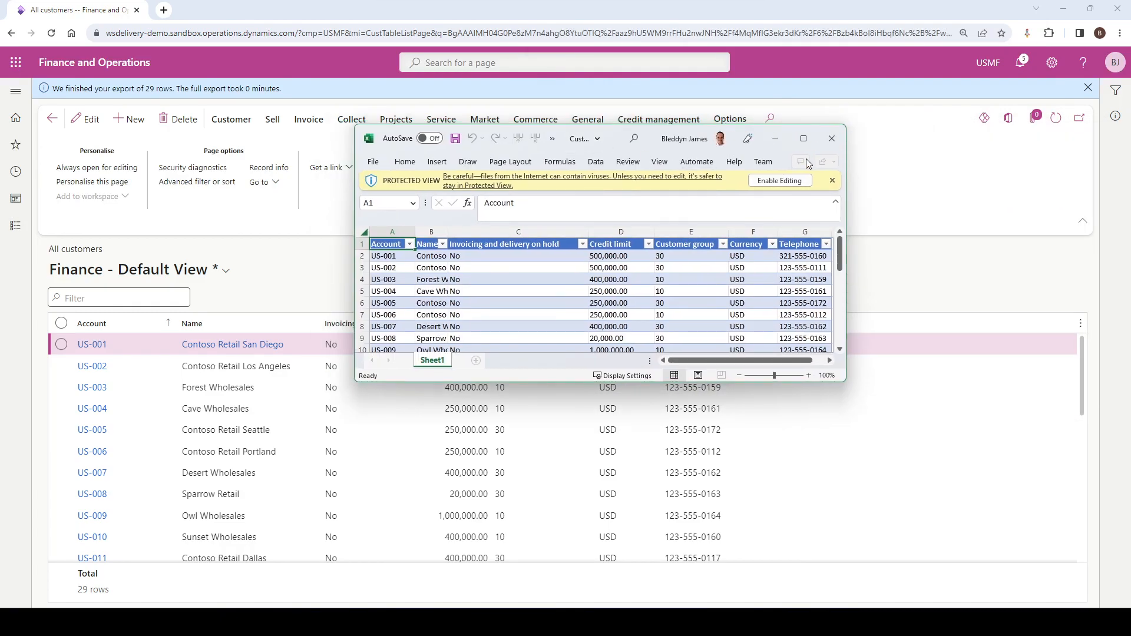
{"action": "left_click", "coordinate": [832, 142]}
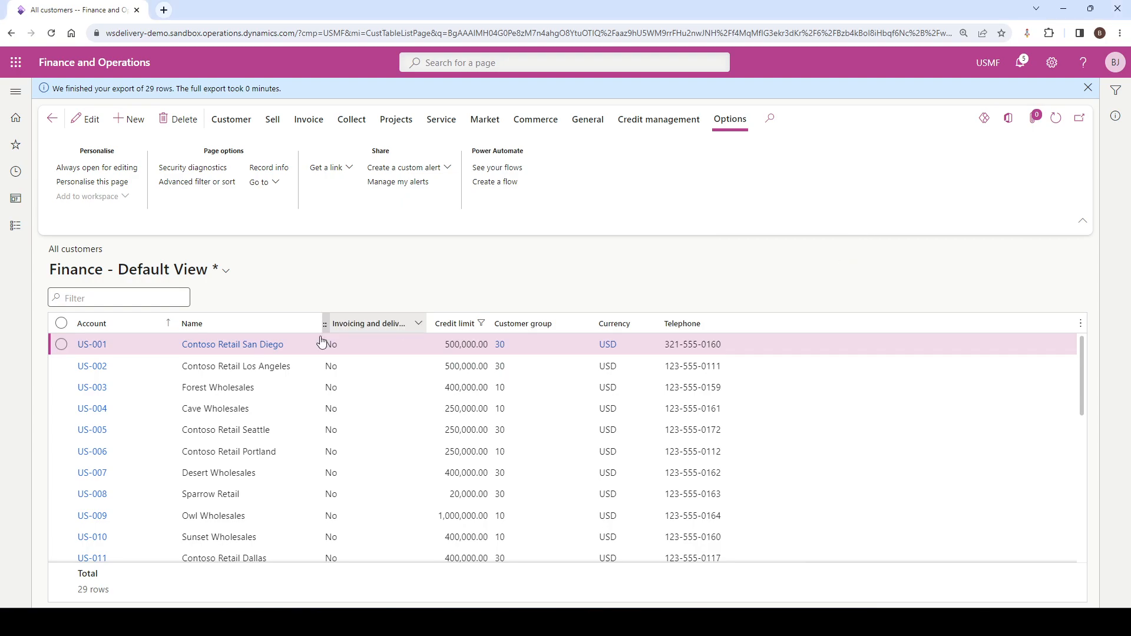
Export only the marked rows for Contoso Retail Los Angeles, Cave Wholesales, Contoso Retail Portland and Desert Wholesales to a downloaded Excel file.
{"action": "left_click", "coordinate": [61, 366]}
{"action": "left_click", "coordinate": [61, 408]}
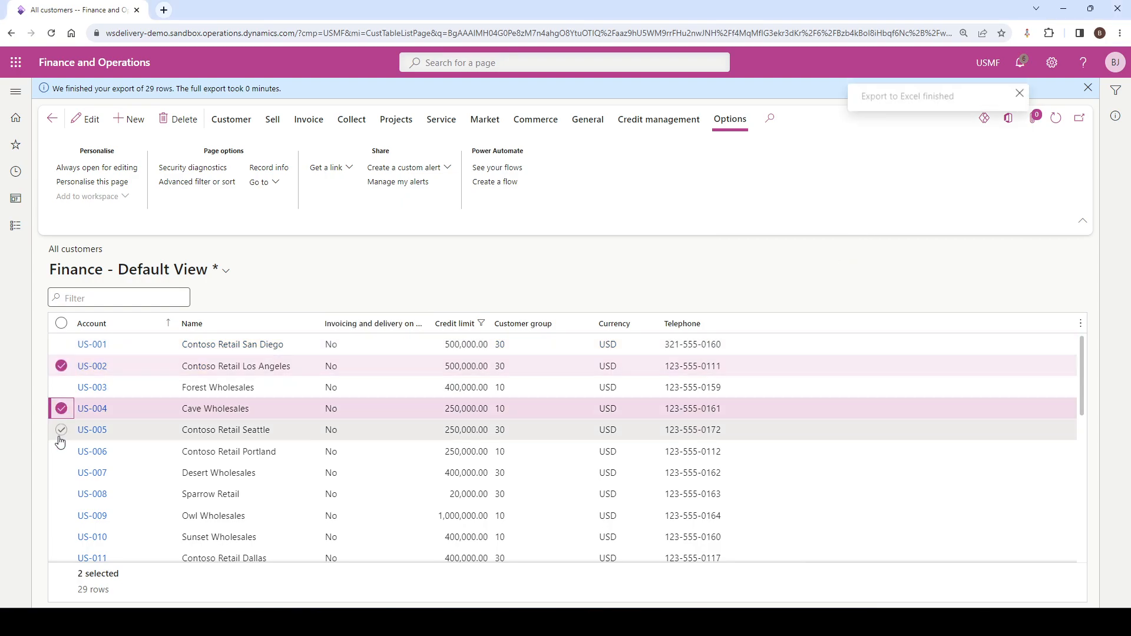
{"action": "left_click", "coordinate": [62, 452]}
{"action": "left_click", "coordinate": [61, 474]}
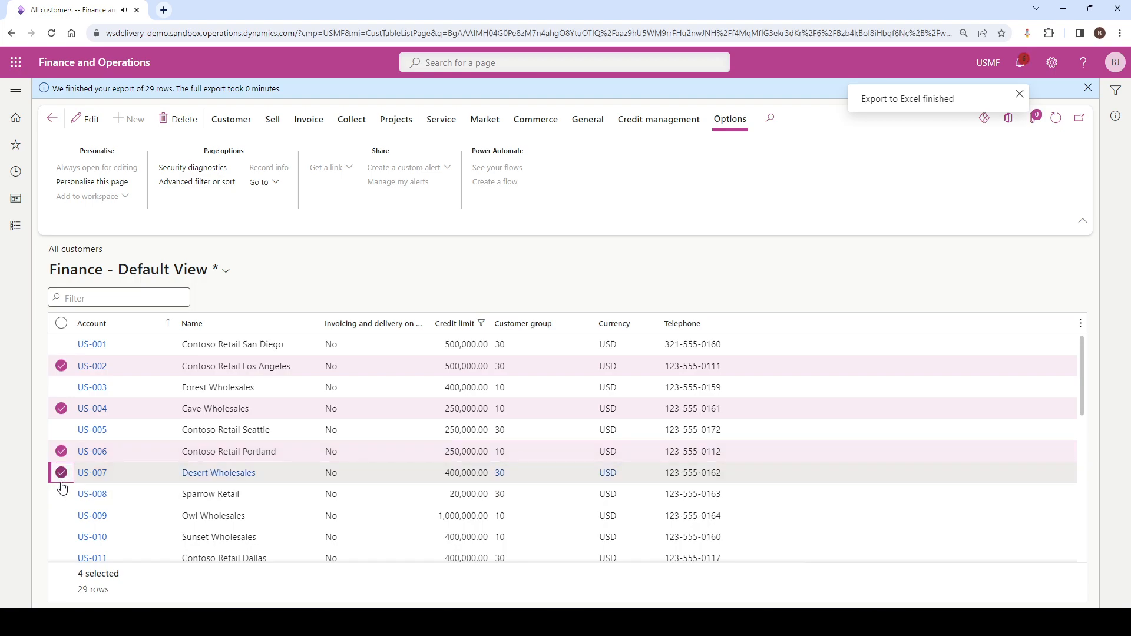
{"action": "right_click", "coordinate": [63, 478]}
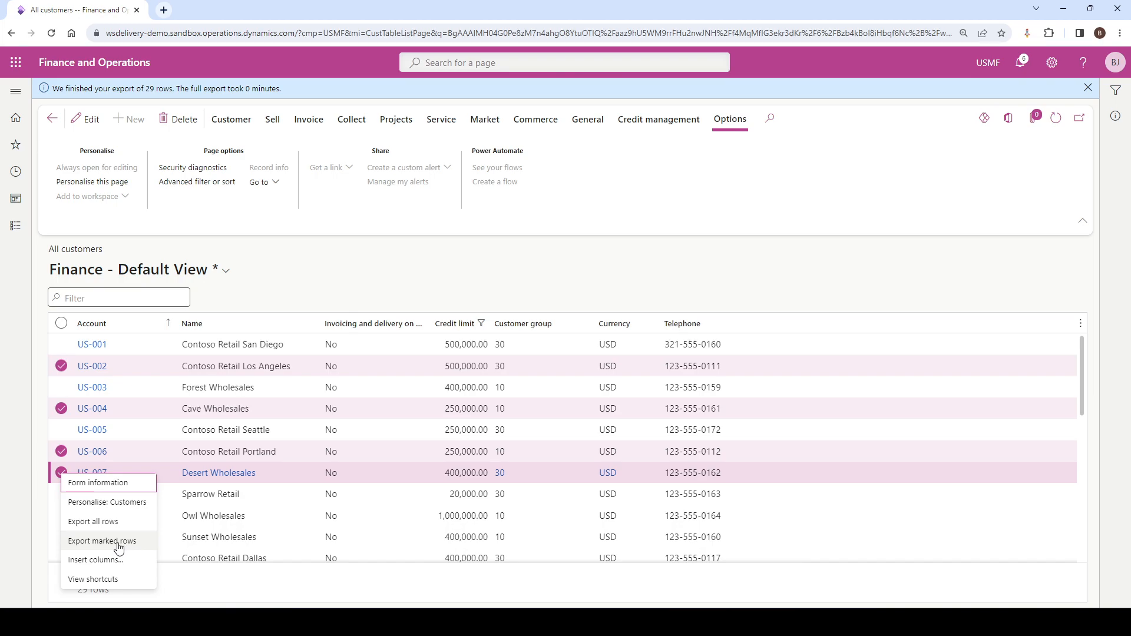
{"action": "left_click", "coordinate": [118, 547]}
{"action": "left_click", "coordinate": [119, 548]}
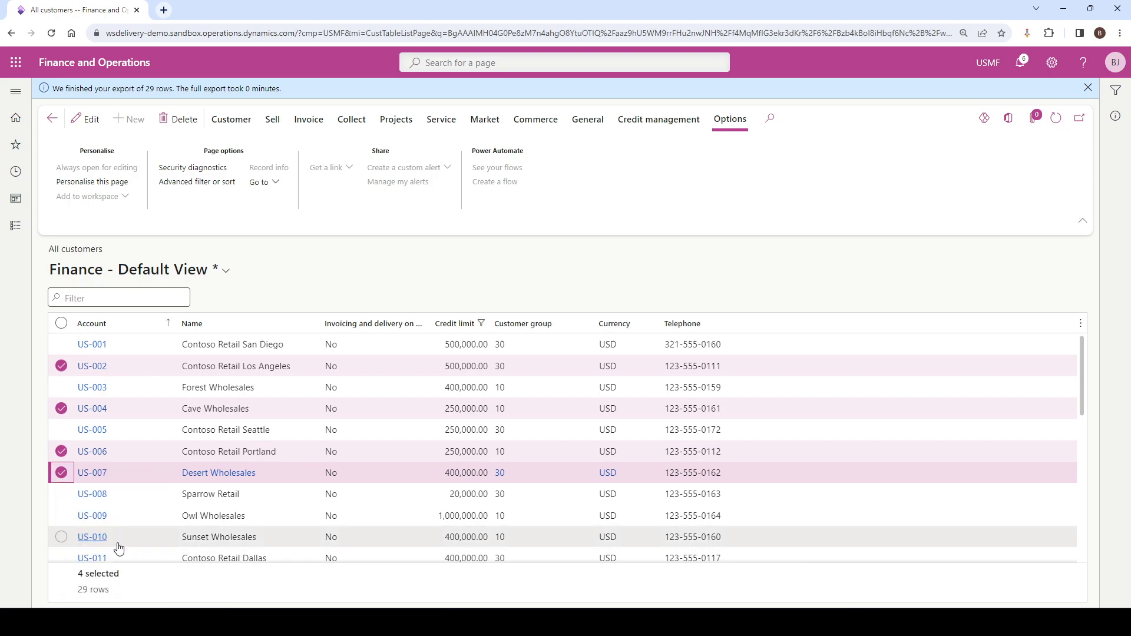
{"action": "left_click", "coordinate": [943, 126]}
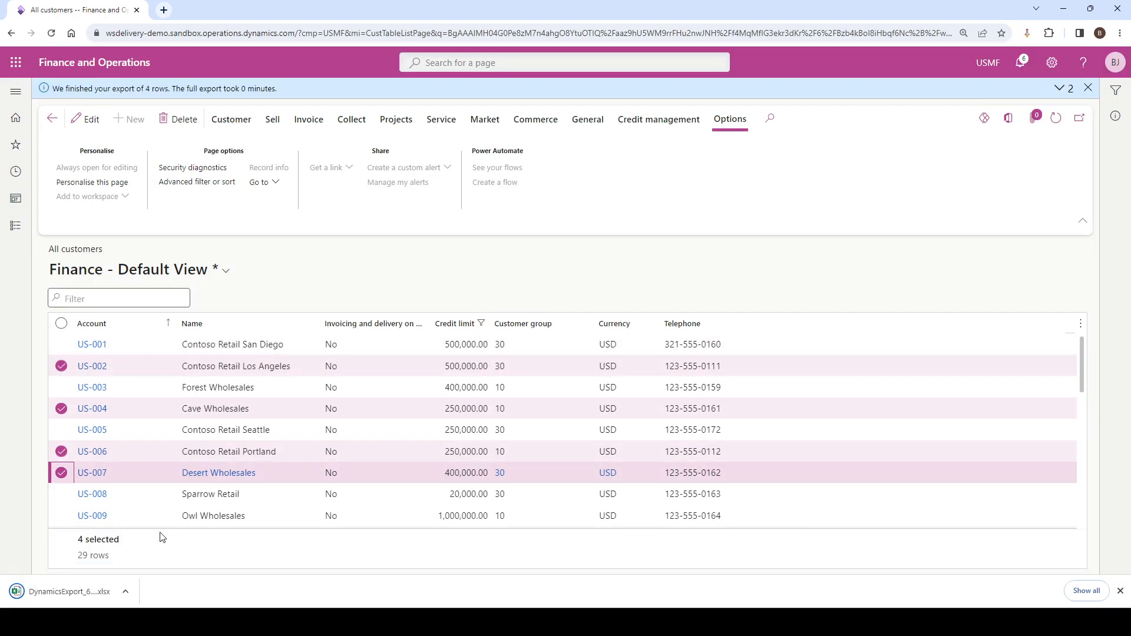
Open the marked-rows export in Excel to check the exported customers, and close the workbook.
{"action": "left_click", "coordinate": [74, 592]}
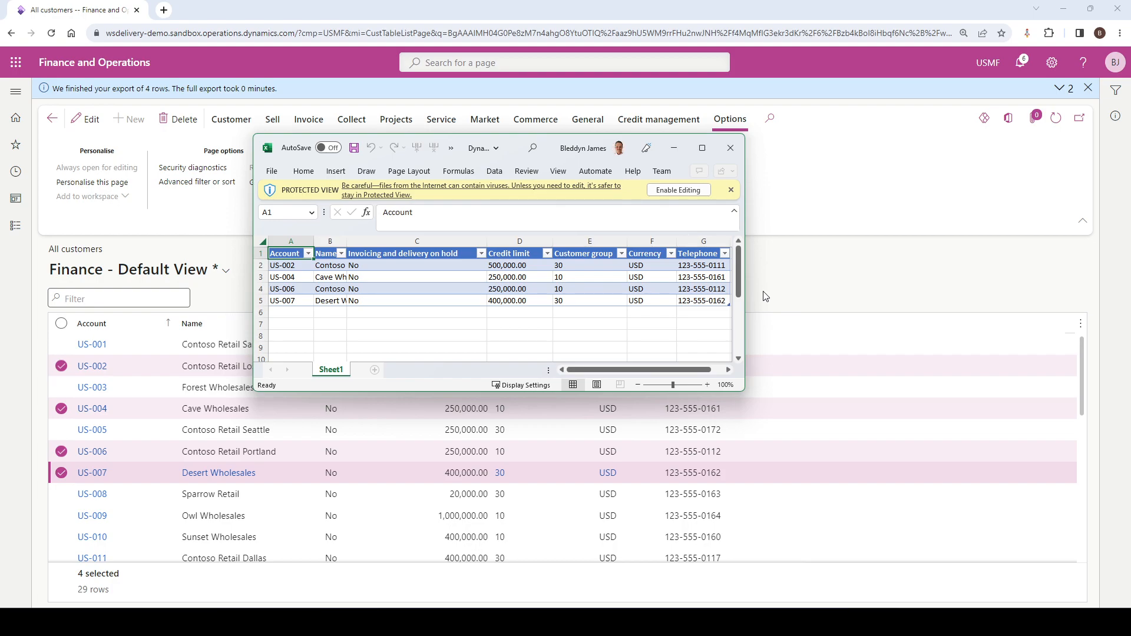
{"action": "left_click", "coordinate": [731, 148]}
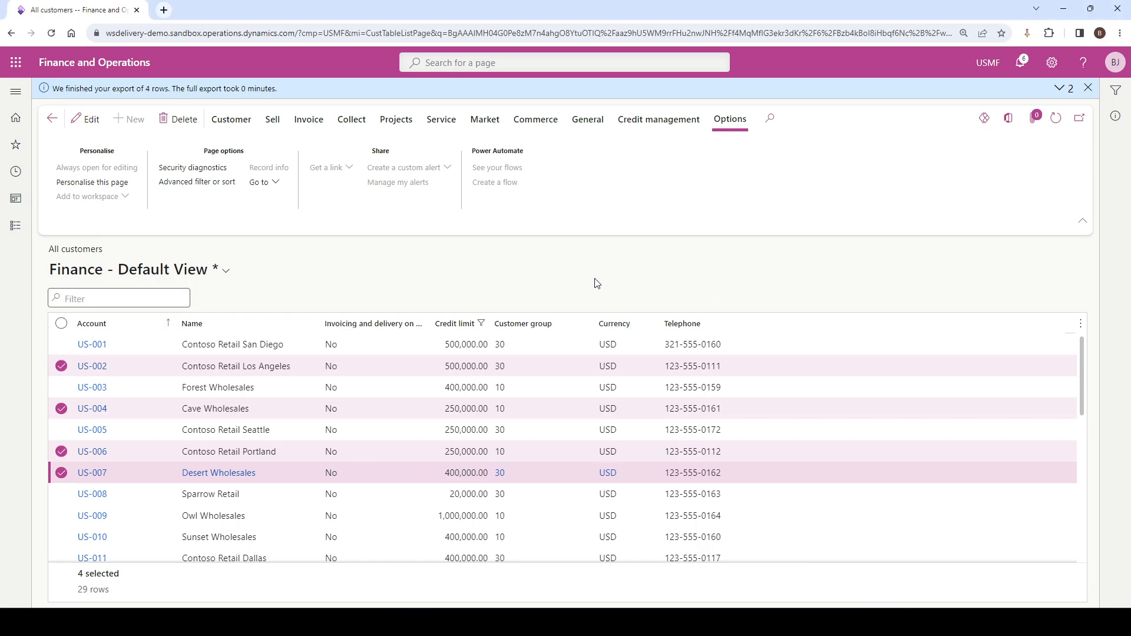
Clear the row selection in the customer list and dismiss the export notification.
{"action": "left_click", "coordinate": [65, 324]}
{"action": "left_click", "coordinate": [66, 325]}
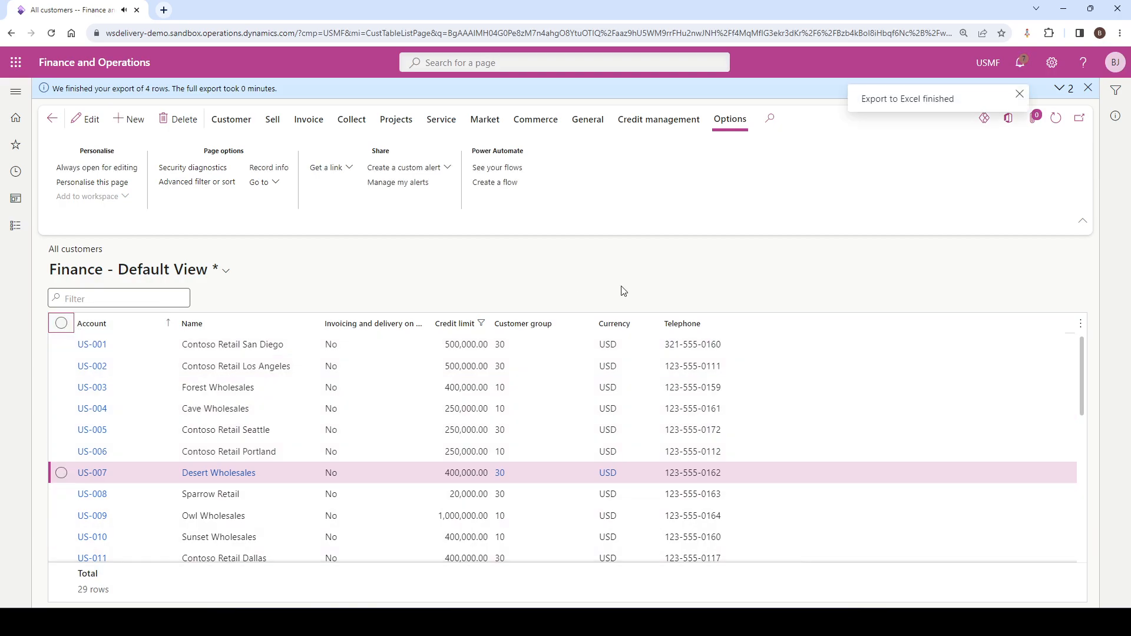
{"action": "left_click", "coordinate": [1020, 94]}
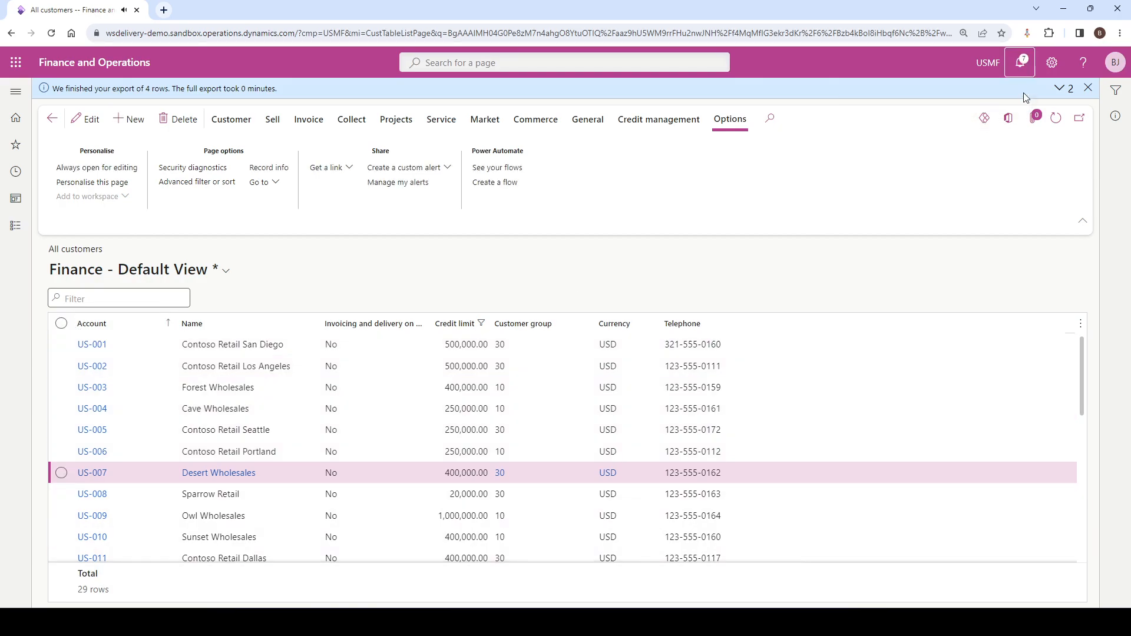
{"action": "left_click", "coordinate": [977, 184]}
Switch the customer list to the Standard view and look through its customers.
{"action": "left_click", "coordinate": [226, 274]}
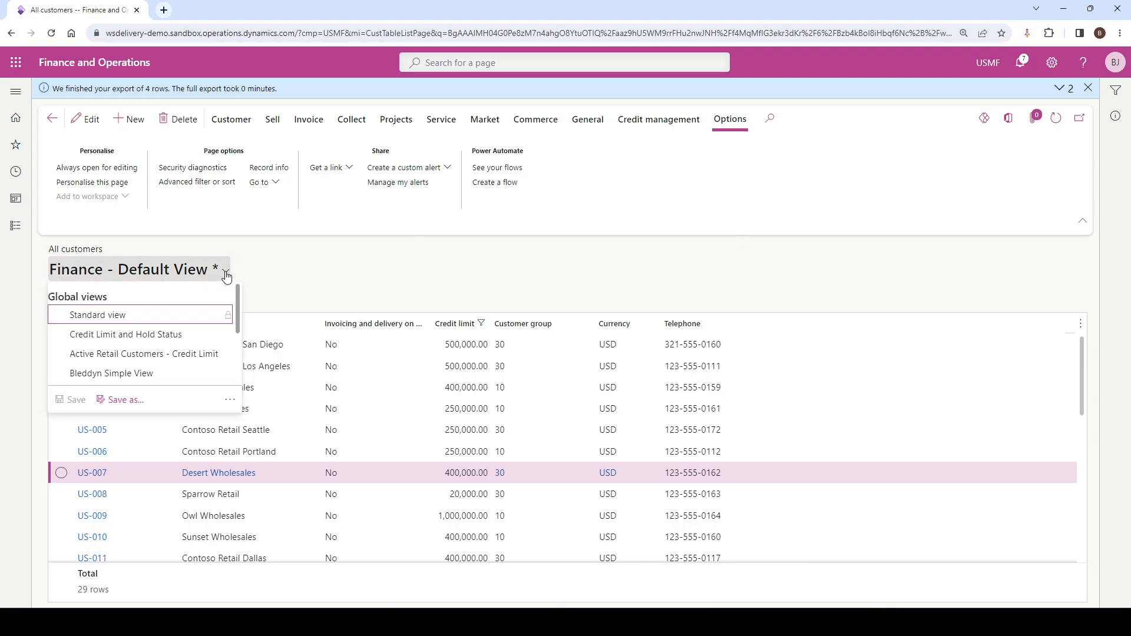
{"action": "left_click", "coordinate": [119, 319]}
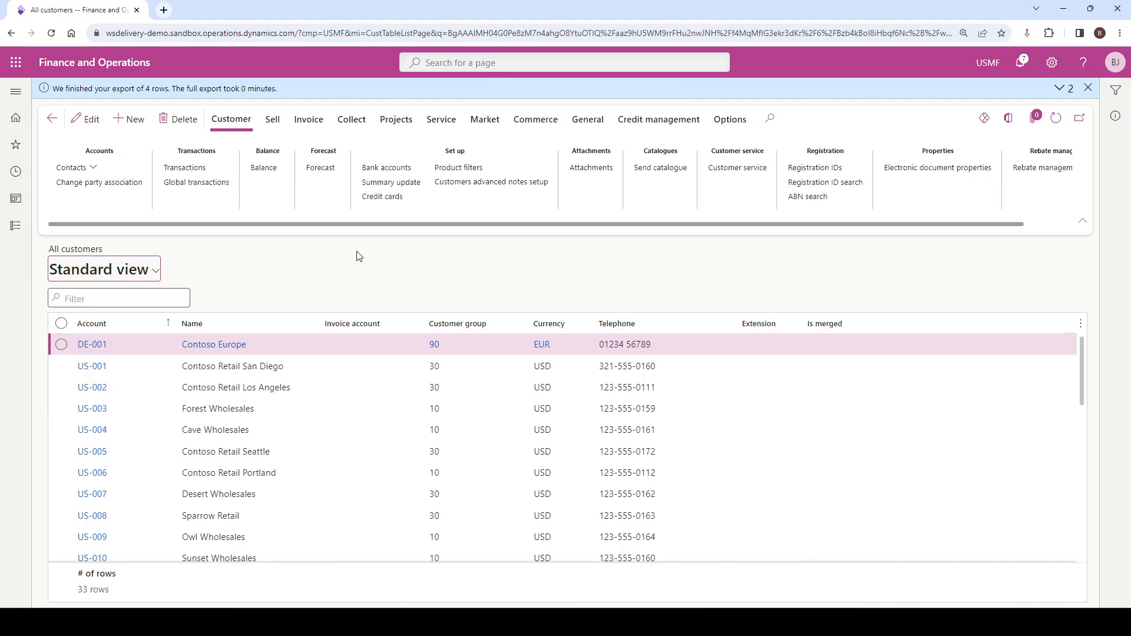
{"action": "scroll", "coordinate": [389, 398], "scroll_direction": "down", "scroll_amount": 4}
{"action": "scroll", "coordinate": [388, 398], "scroll_direction": "down", "scroll_amount": 3}
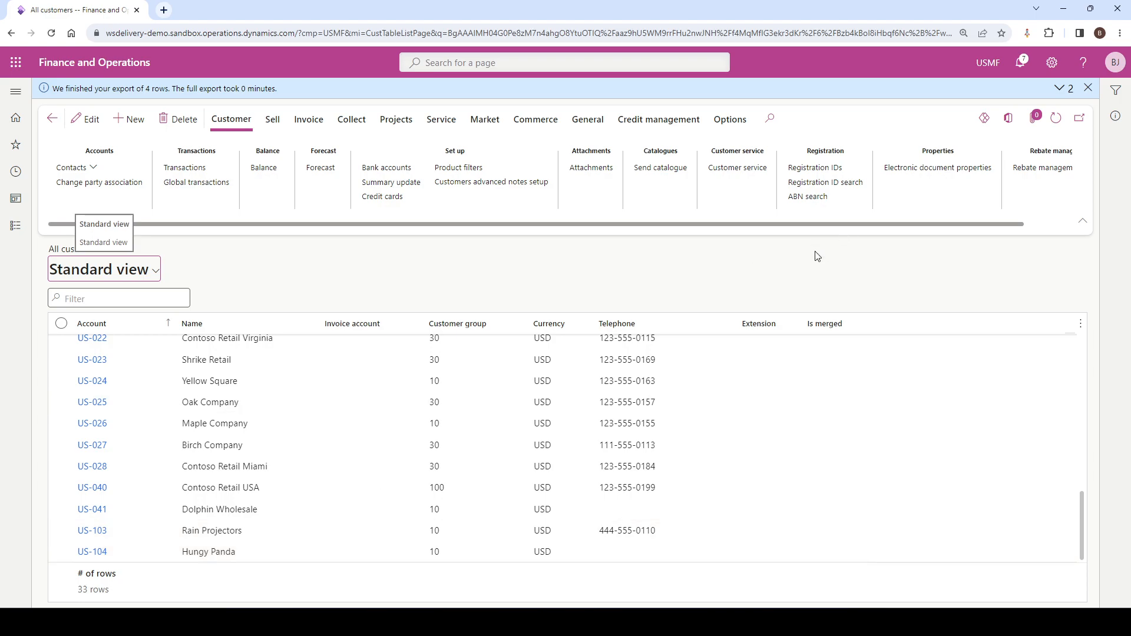
Download the editable Customers (USMF) workbook through the Open in Excel option.
{"action": "left_click", "coordinate": [1008, 125]}
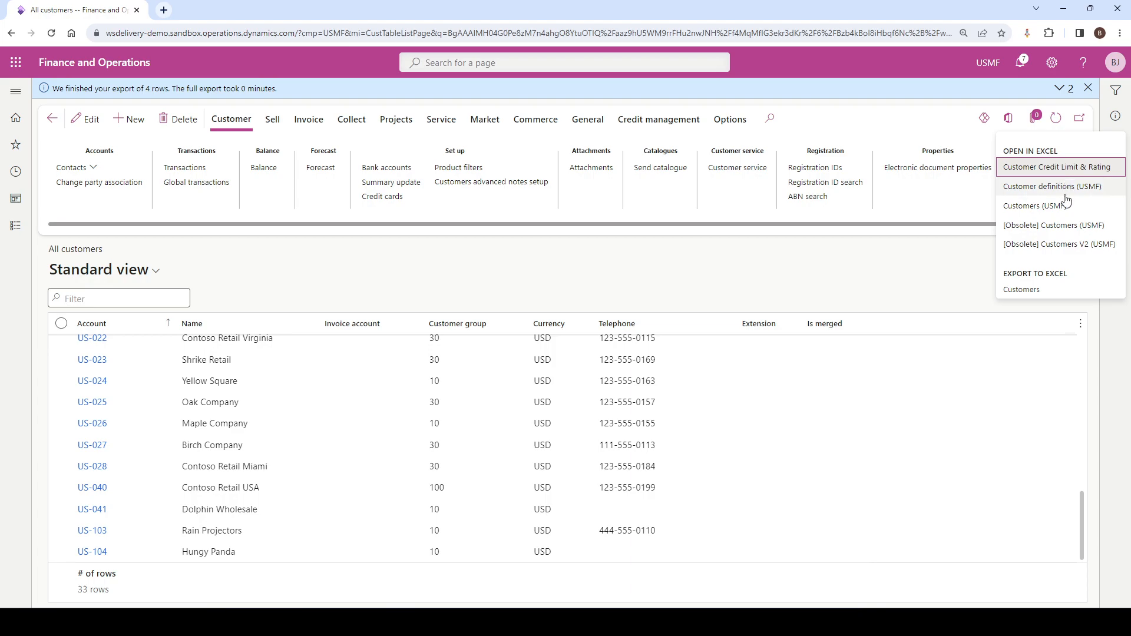
{"action": "left_click", "coordinate": [1033, 205]}
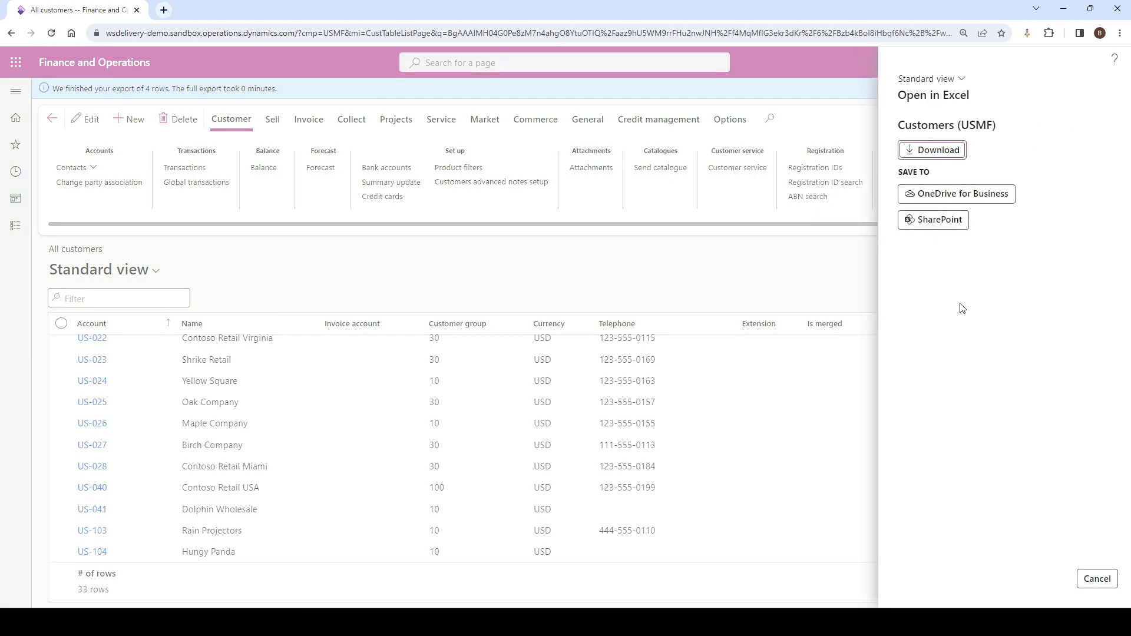
{"action": "left_click", "coordinate": [943, 150]}
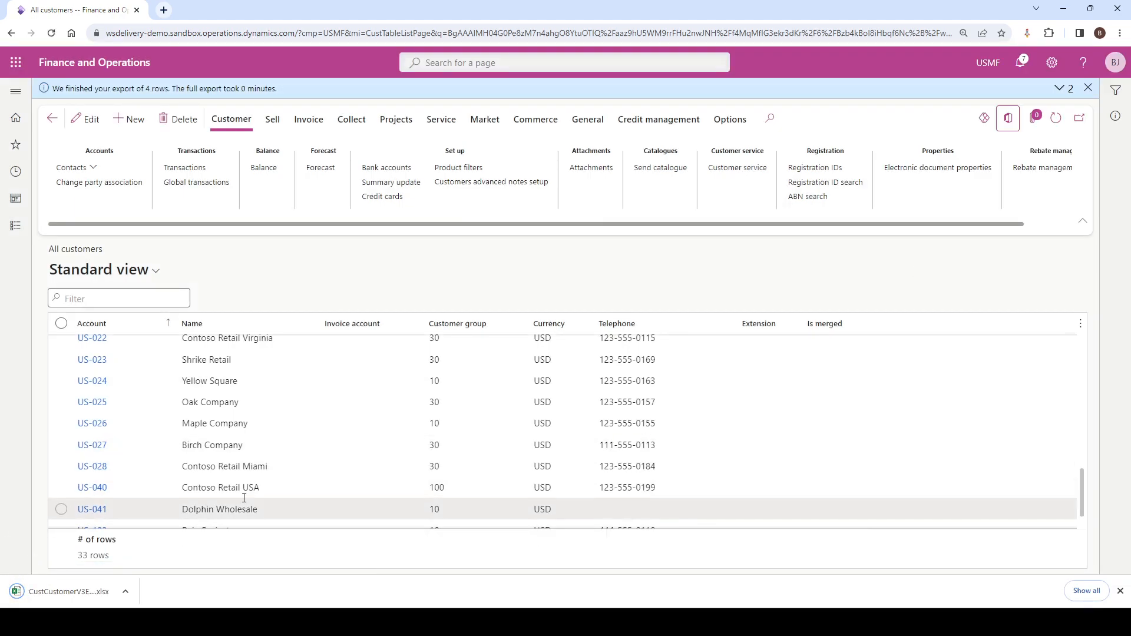
Open the downloaded Customers V3 workbook in Excel, maximise its window, and enable editing to load the customer data.
{"action": "left_click", "coordinate": [75, 592]}
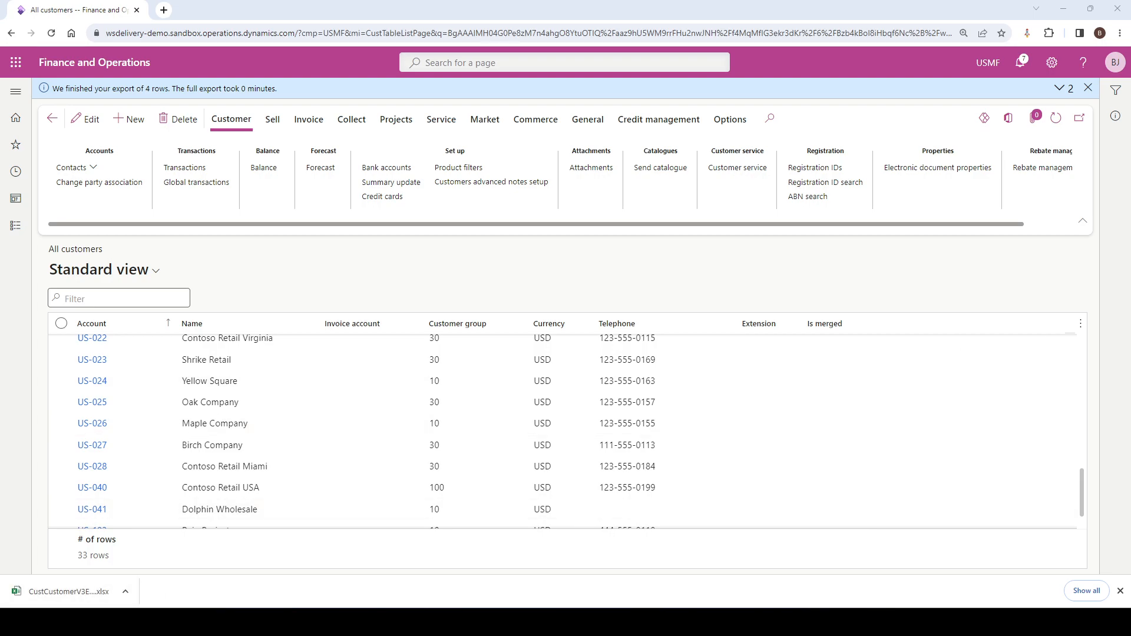
{"action": "left_click", "coordinate": [92, 592]}
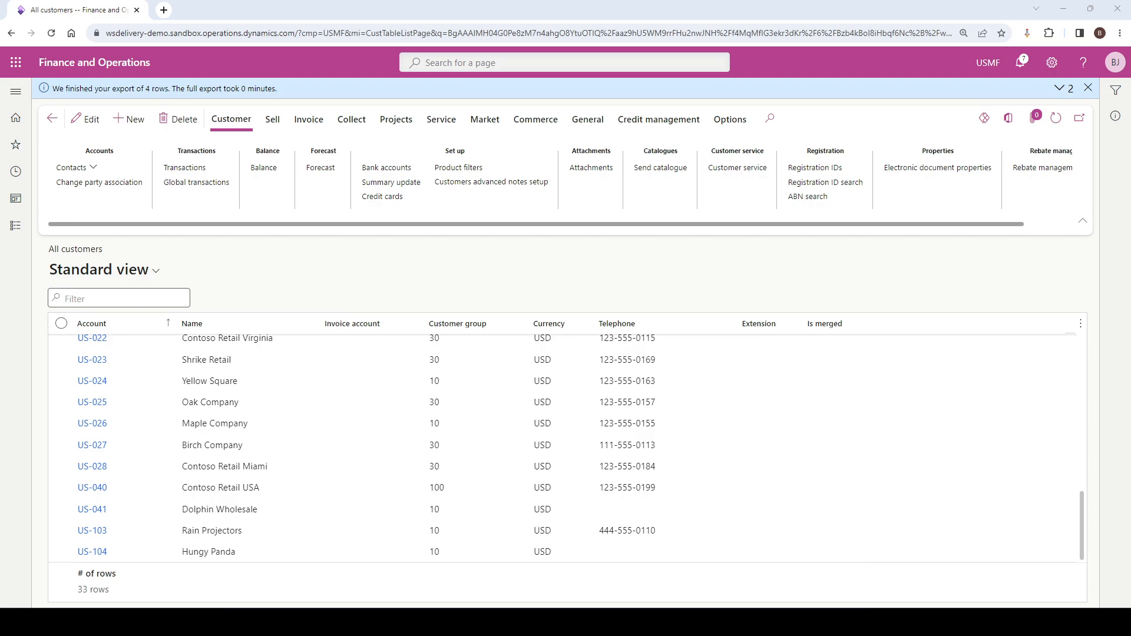
{"action": "left_click_drag", "start_coordinate": [1130, 268], "coordinate": [473, 139]}
{"action": "left_click", "coordinate": [658, 128]}
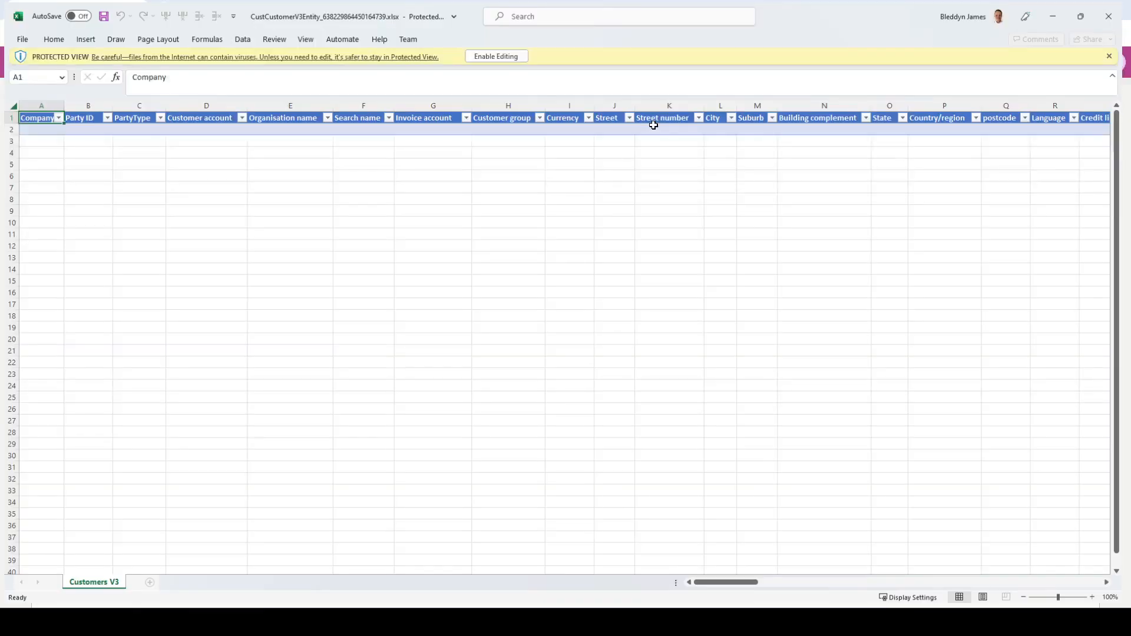
{"action": "left_click", "coordinate": [511, 55]}
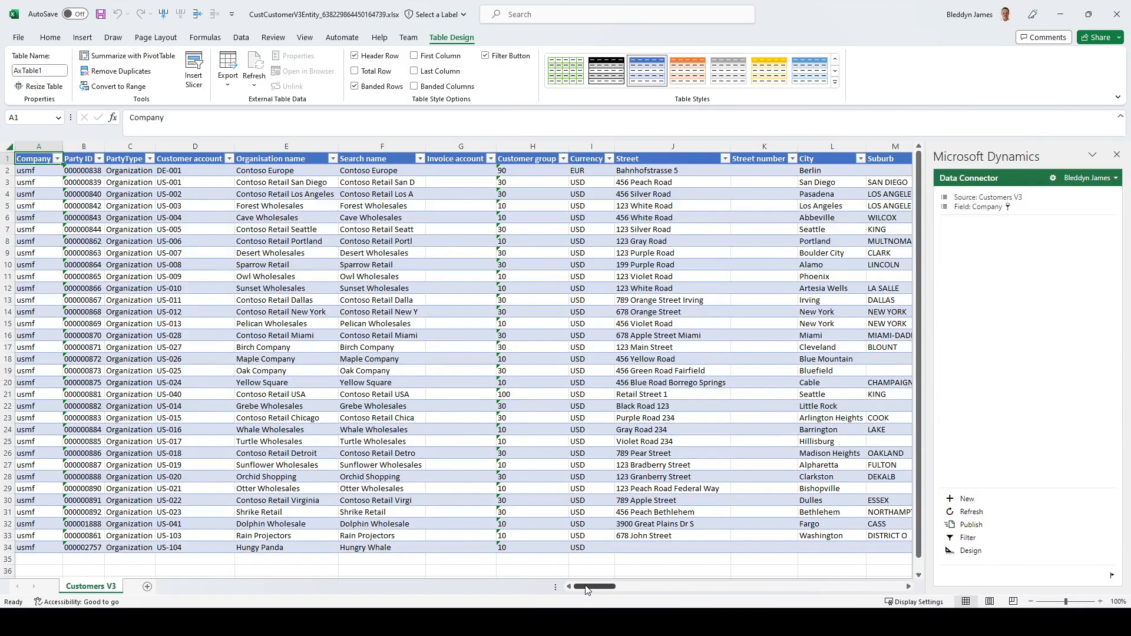
Set both the organisation name and search name of the last customer row to Hungry Bear, and publish the changes.
{"action": "mouse_move", "coordinate": [587, 590]}
{"action": "left_mouse_down"}
{"action": "mouse_move", "coordinate": [740, 589]}
{"action": "mouse_move", "coordinate": [587, 590]}
{"action": "left_mouse_up"}
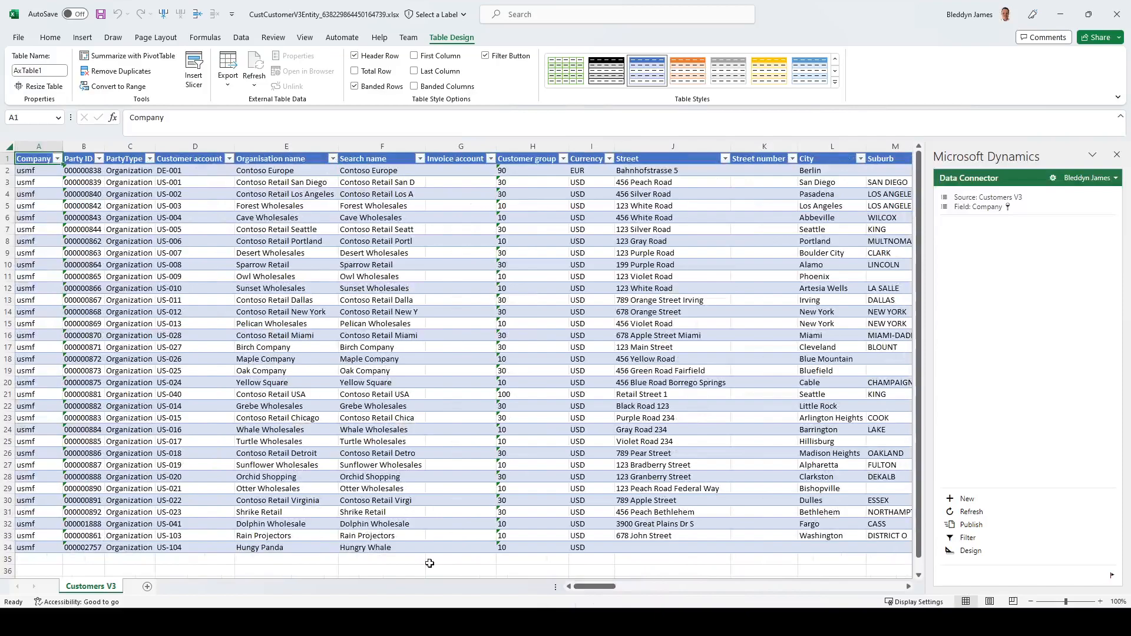
{"action": "left_click", "coordinate": [293, 547]}
{"action": "type", "text": "Hu"}
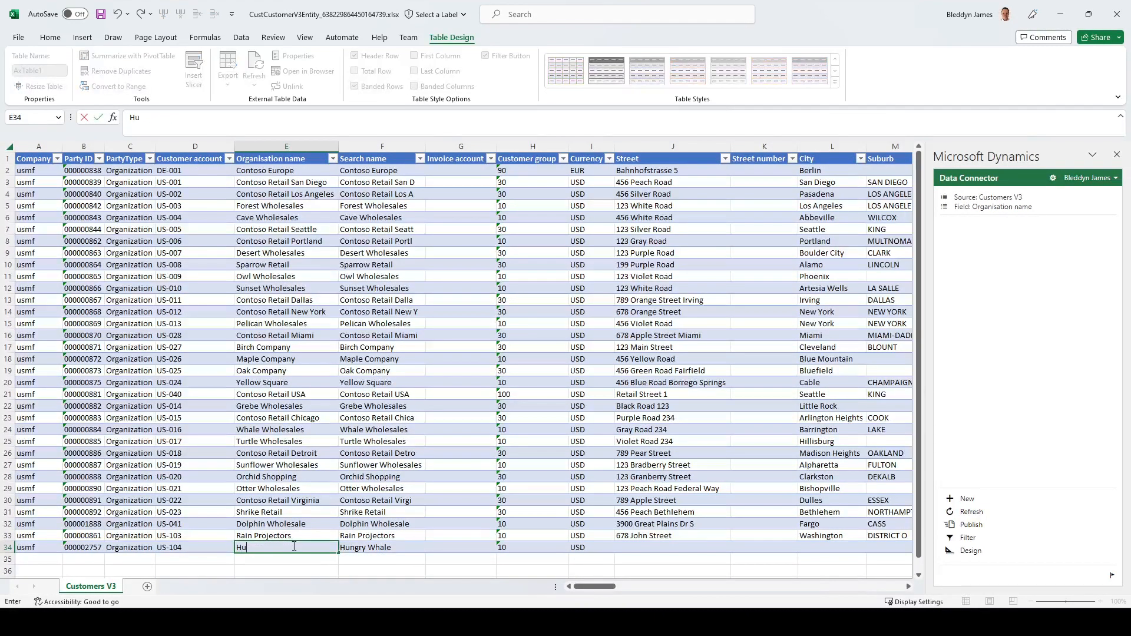
{"action": "type", "text": "ngry Bear"}
{"action": "key", "text": "Tab"}
{"action": "type", "text": "Ju"}
{"action": "key", "text": "BackSpace"}
{"action": "key", "text": "BackSpace"}
{"action": "key", "text": "BackSpace"}
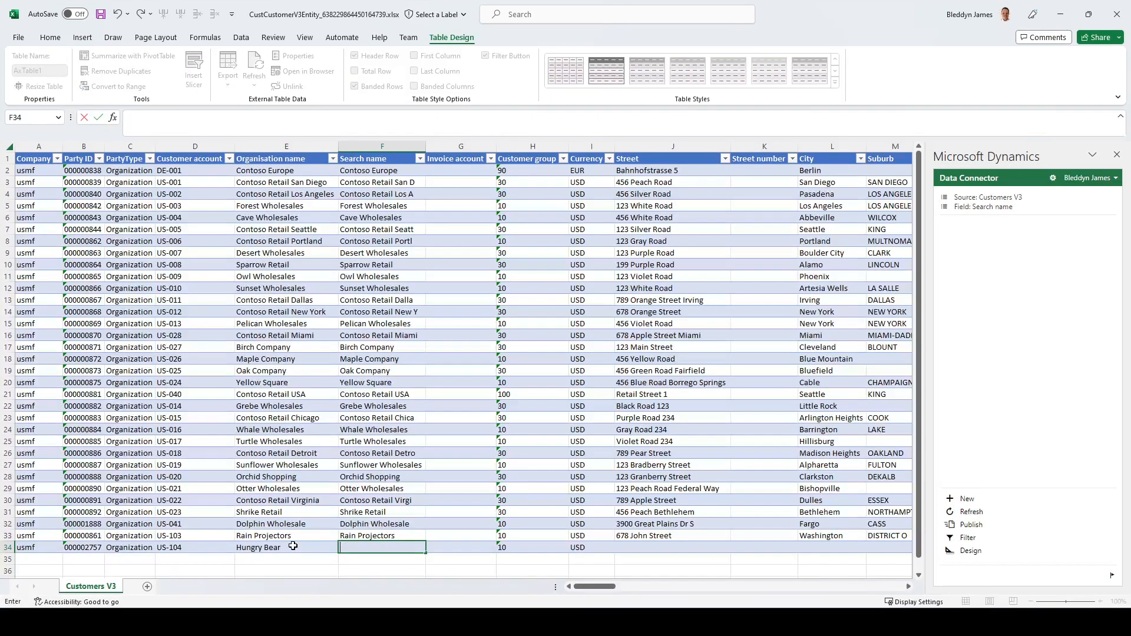
{"action": "type", "text": "Hungry Bear"}
{"action": "left_click", "coordinate": [388, 487]}
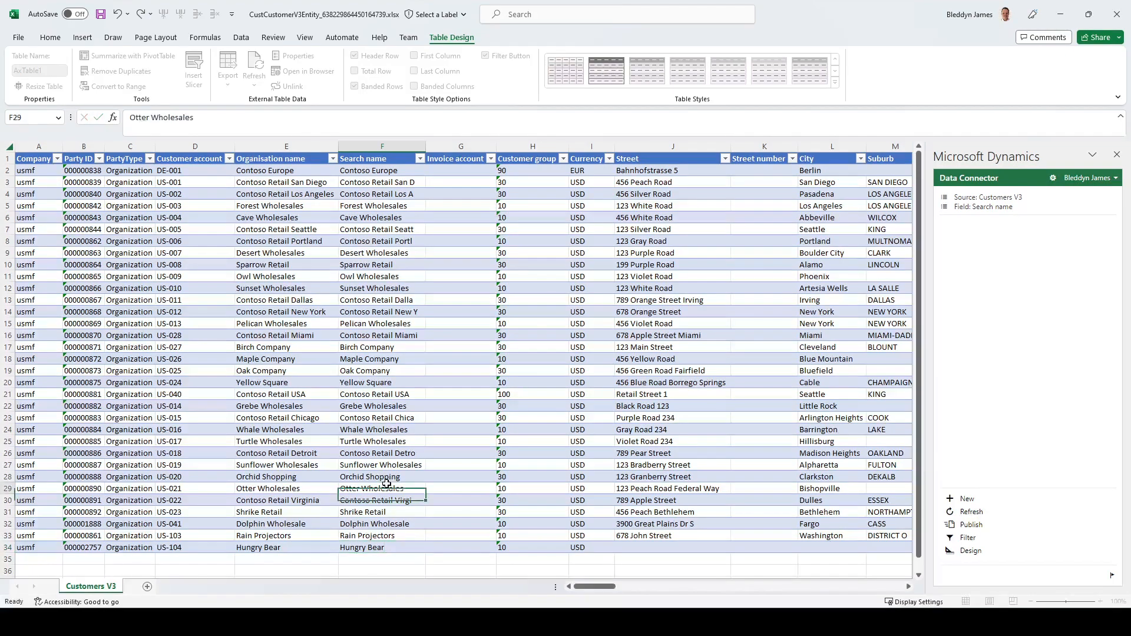
{"action": "left_click", "coordinate": [977, 531]}
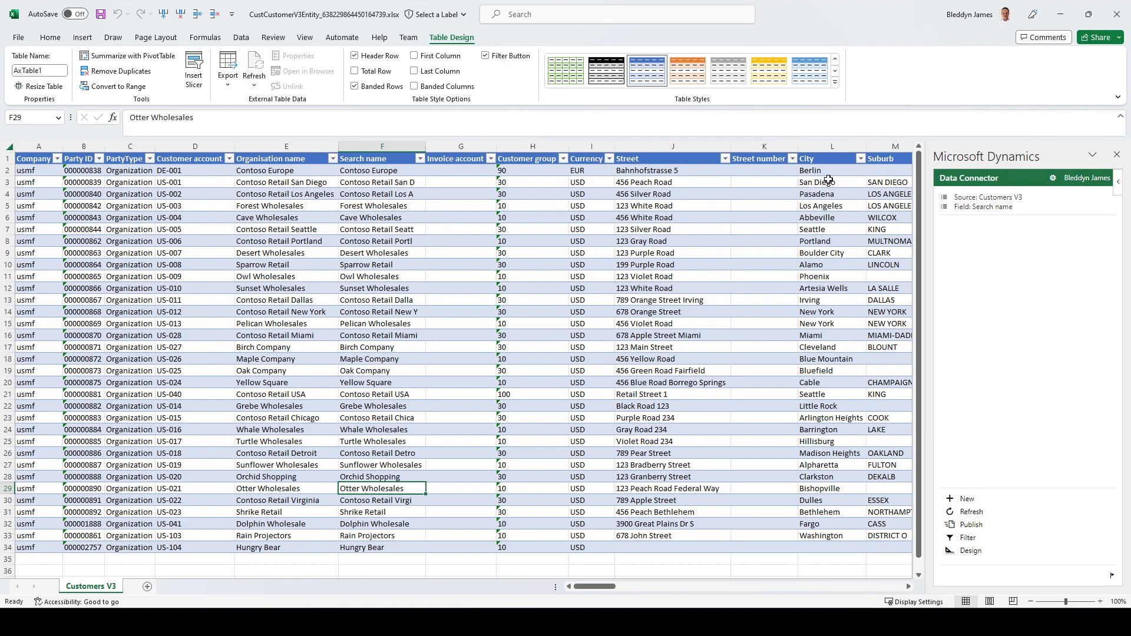
Return to the Finance and Operations customer list, refresh it to check the last customer's name, and dismiss the export notification.
{"action": "double_click", "coordinate": [890, 21]}
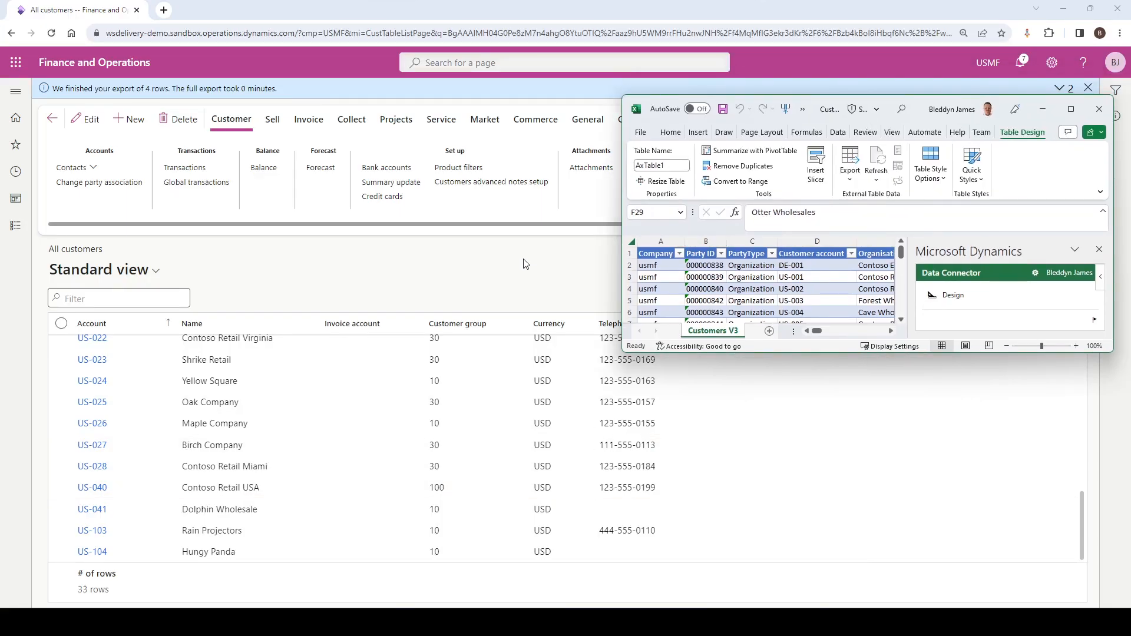
{"action": "left_click", "coordinate": [526, 264]}
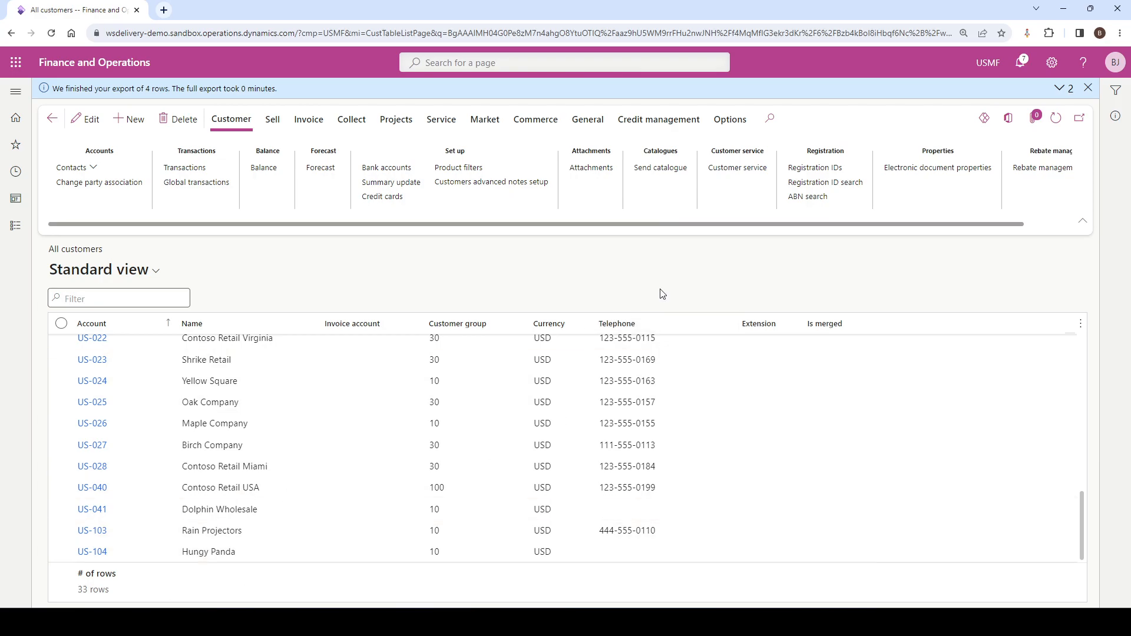
{"action": "left_click", "coordinate": [1057, 120]}
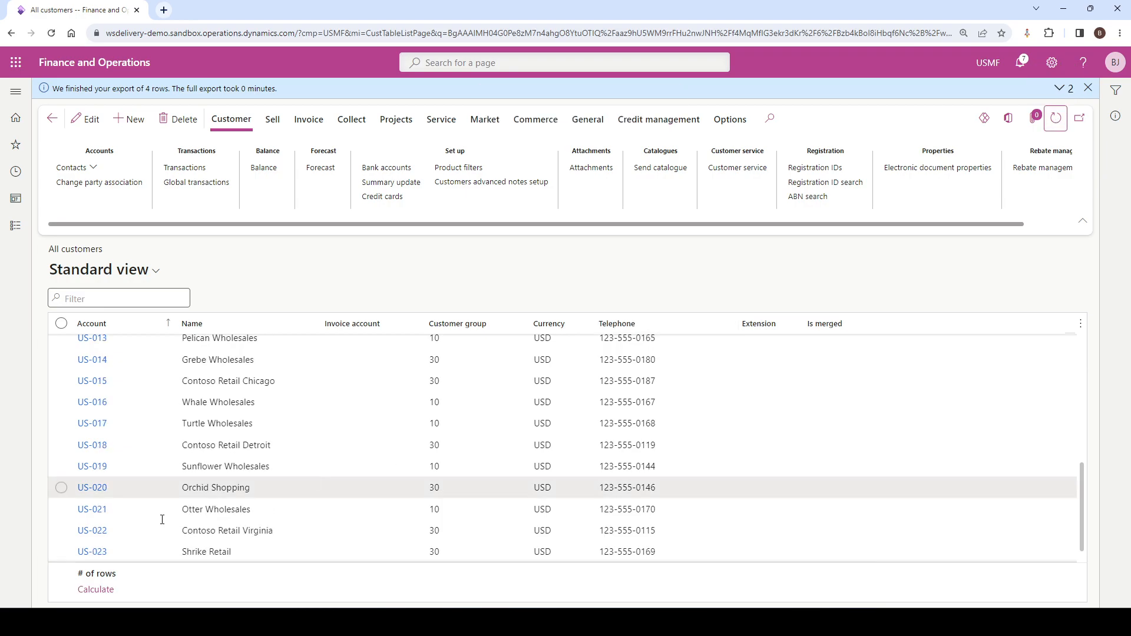
{"action": "scroll", "coordinate": [252, 461], "scroll_direction": "down", "scroll_amount": 3}
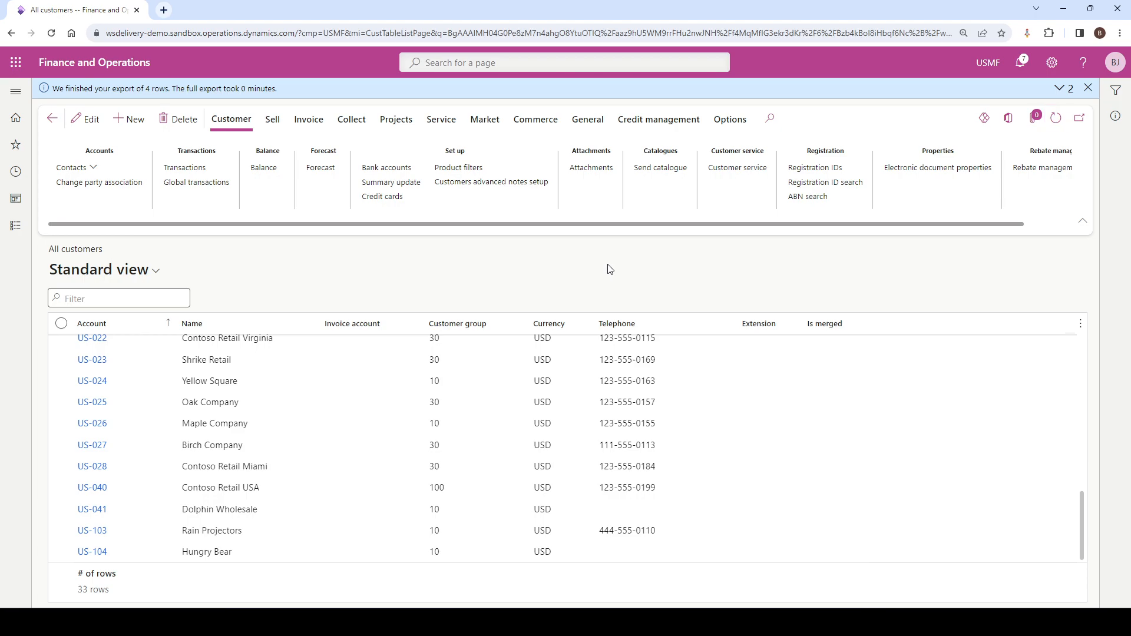
{"action": "left_click", "coordinate": [1088, 88]}
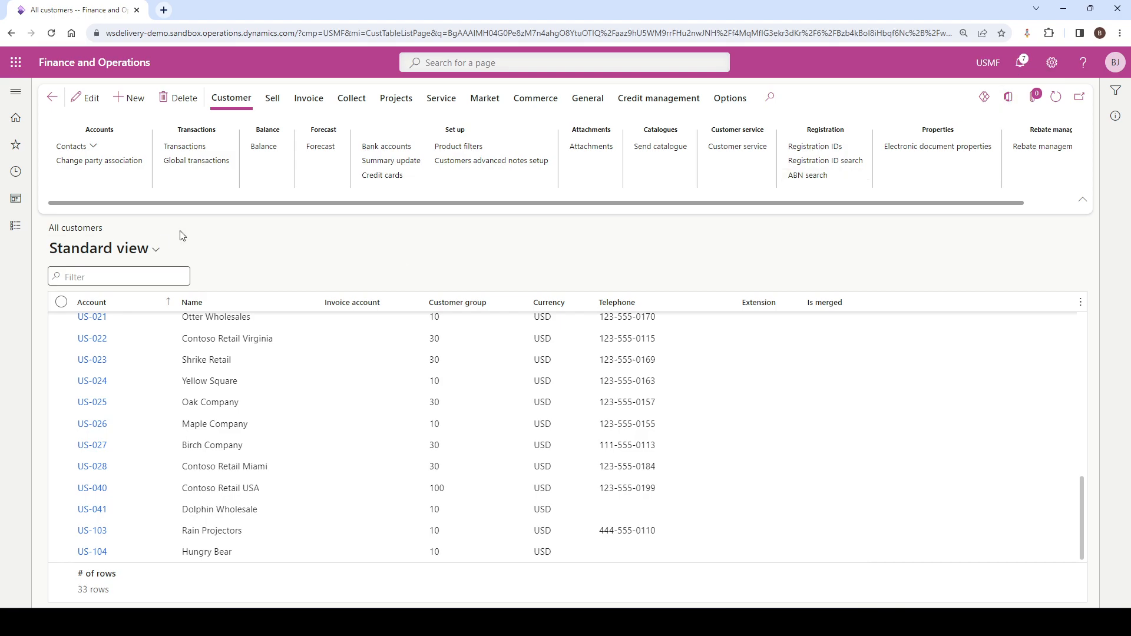
Switch the customer list to the saved Simple View and download the Customer Credit Limit & Rating workbook through Open in Excel.
{"action": "left_click", "coordinate": [153, 249]}
{"action": "left_click", "coordinate": [126, 353]}
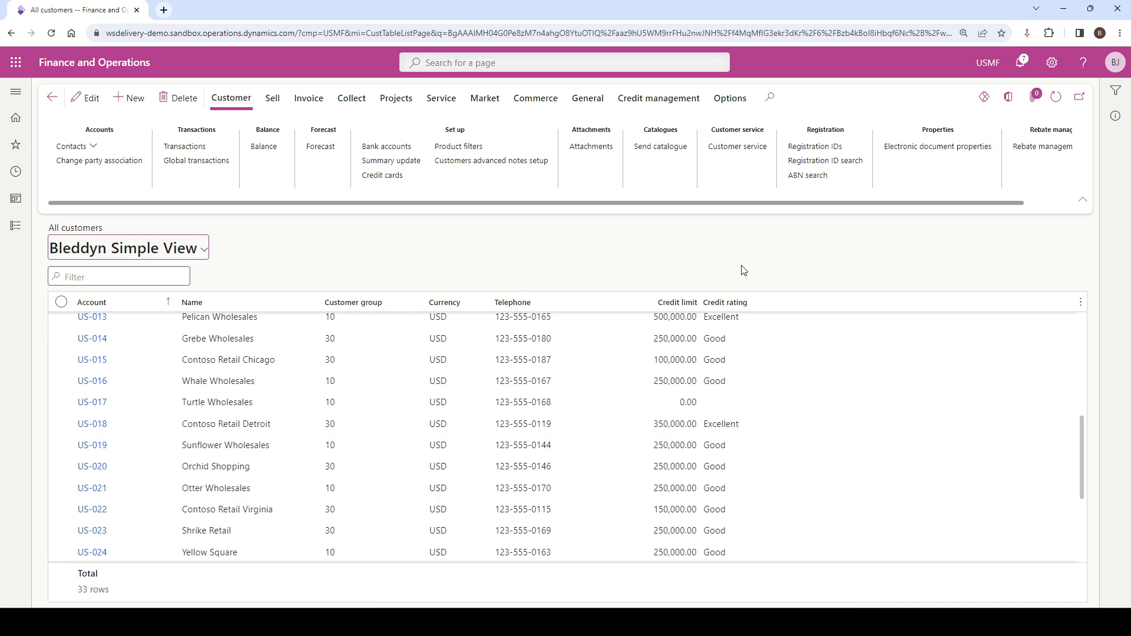
{"action": "left_click", "coordinate": [1010, 100]}
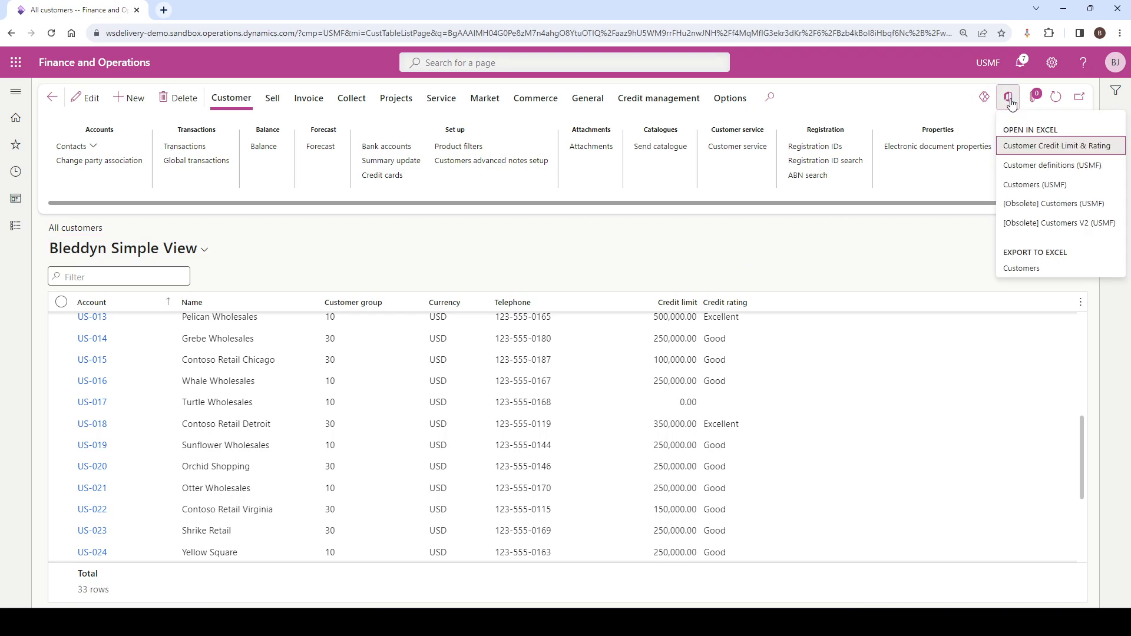
{"action": "left_click", "coordinate": [1045, 150]}
{"action": "left_click", "coordinate": [925, 152]}
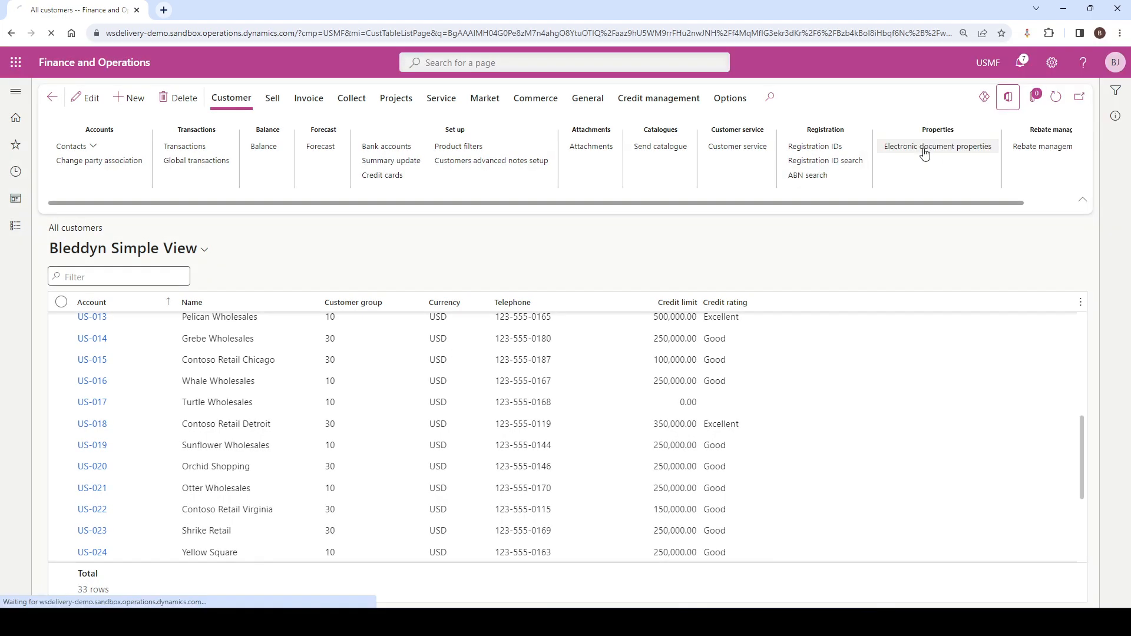
Open the downloaded Customer Credit Limit & Rating workbook in Excel, maximise its window, and enable editing.
{"action": "left_click", "coordinate": [80, 588]}
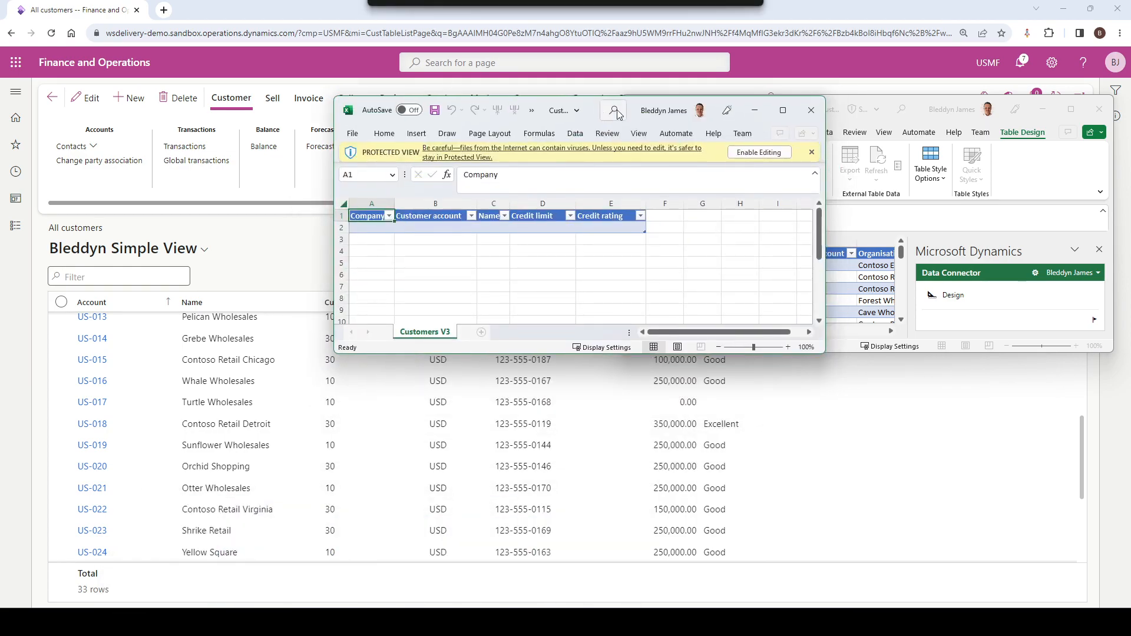
{"action": "left_click", "coordinate": [784, 111]}
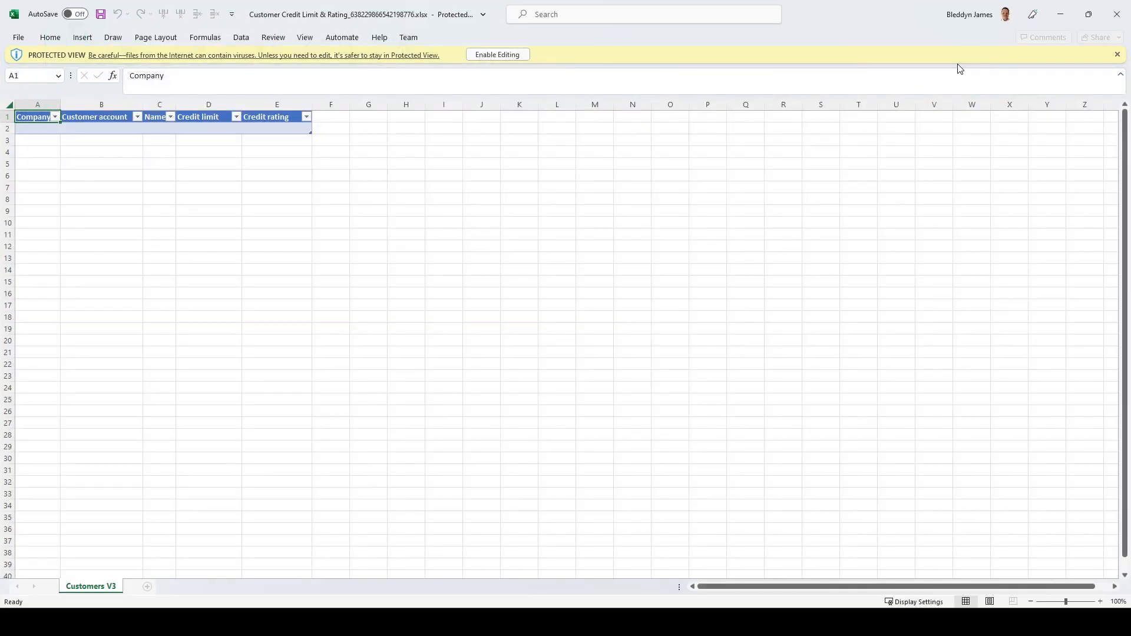
{"action": "left_click", "coordinate": [511, 57]}
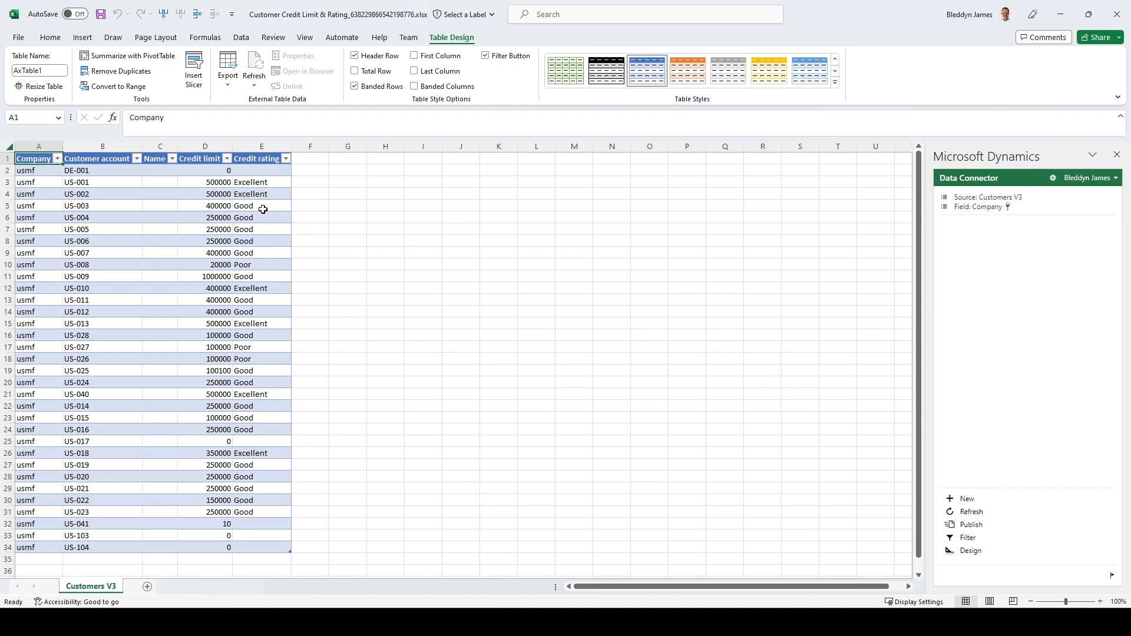
Filter the Credit limit column to show only the values 0 and 10.
{"action": "left_click", "coordinate": [251, 171]}
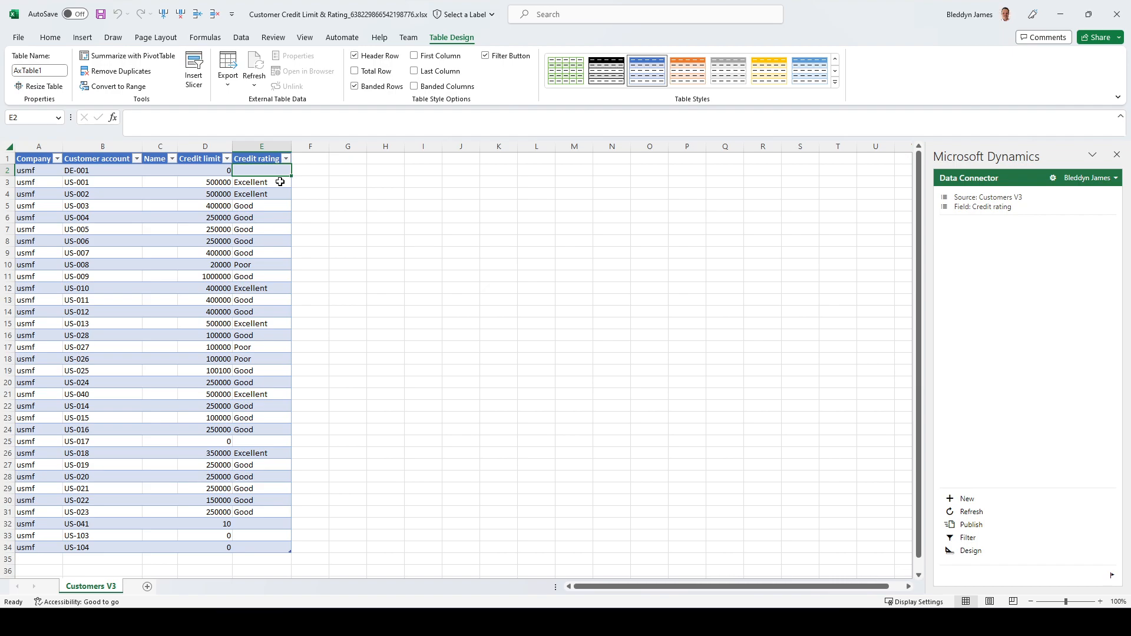
{"action": "left_click", "coordinate": [227, 159]}
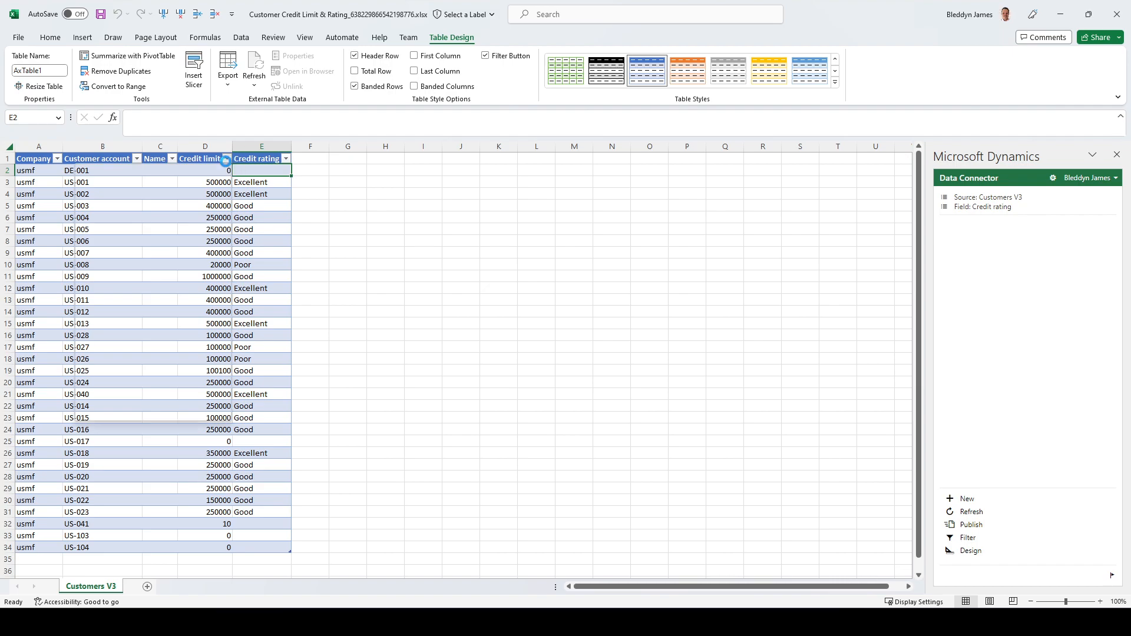
{"action": "left_click", "coordinate": [109, 298]}
{"action": "left_click", "coordinate": [109, 308]}
{"action": "left_click", "coordinate": [109, 319]}
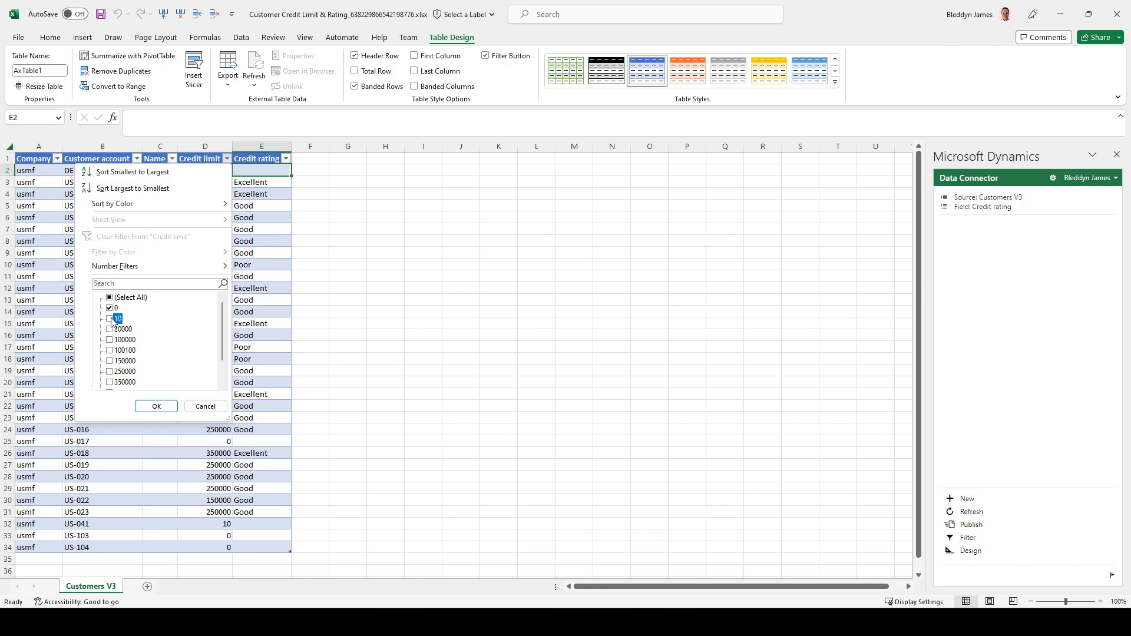
{"action": "left_click", "coordinate": [155, 406]}
Set the credit rating of all five filtered customers to Terrible.
{"action": "type", "text": "Terrible"}
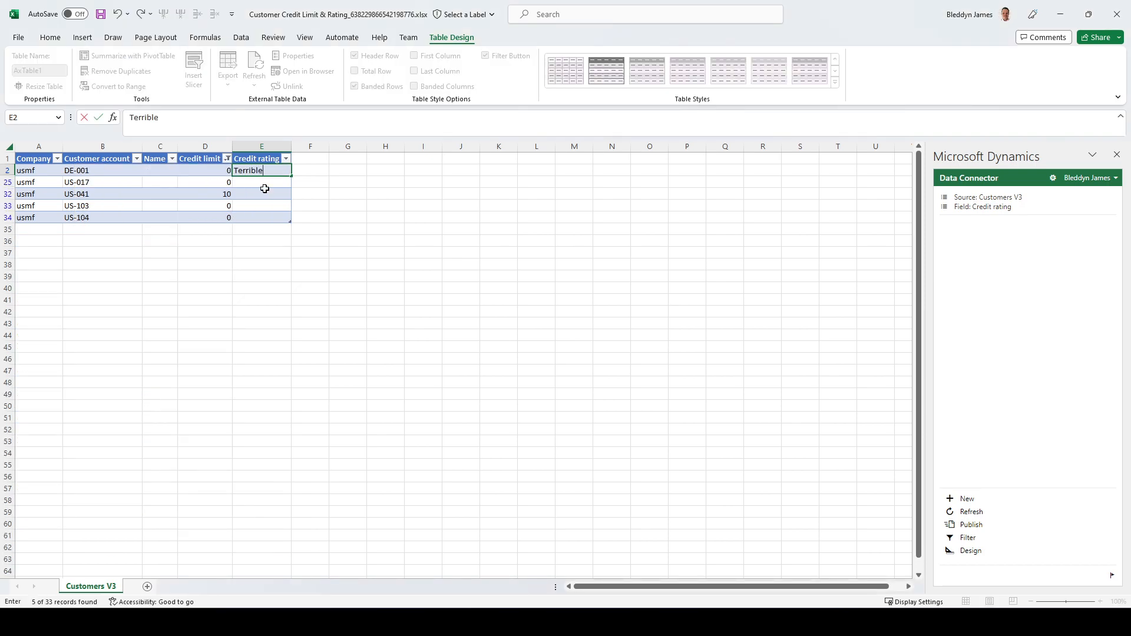
{"action": "key", "text": "Return"}
{"action": "key", "text": "Up"}
{"action": "key", "text": "ctrl+c"}
{"action": "key", "text": "Down"}
{"action": "key", "text": "ctrl+v"}
{"action": "key", "text": "Down"}
{"action": "key", "text": "ctrl+v"}
{"action": "key", "text": "Down"}
{"action": "key", "text": "ctrl+v"}
{"action": "key", "text": "Down"}
{"action": "key", "text": "ctrl+v"}
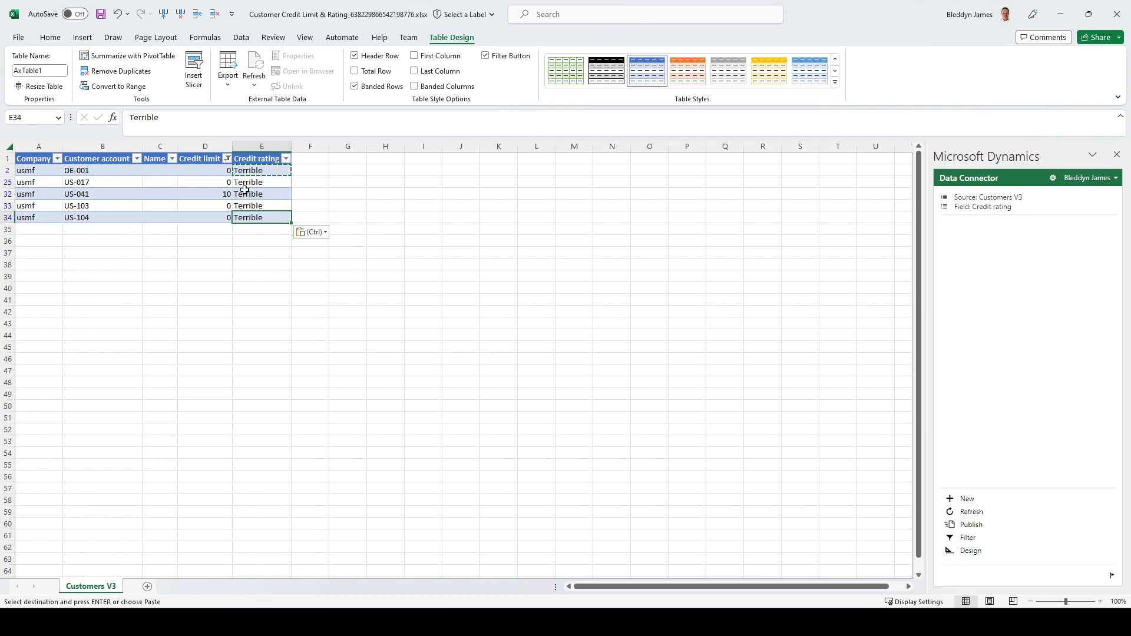
Set the credit limit to 10 for the four filtered customers whose limit is 0.
{"action": "left_click", "coordinate": [222, 172]}
{"action": "type", "text": "10"}
{"action": "key", "text": "Return"}
{"action": "type", "text": "10"}
{"action": "key", "text": "Return"}
{"action": "key", "text": "Return"}
{"action": "type", "text": "10"}
{"action": "key", "text": "Return"}
{"action": "type", "text": "10"}
{"action": "key", "text": "Return"}
{"action": "left_click", "coordinate": [266, 198]}
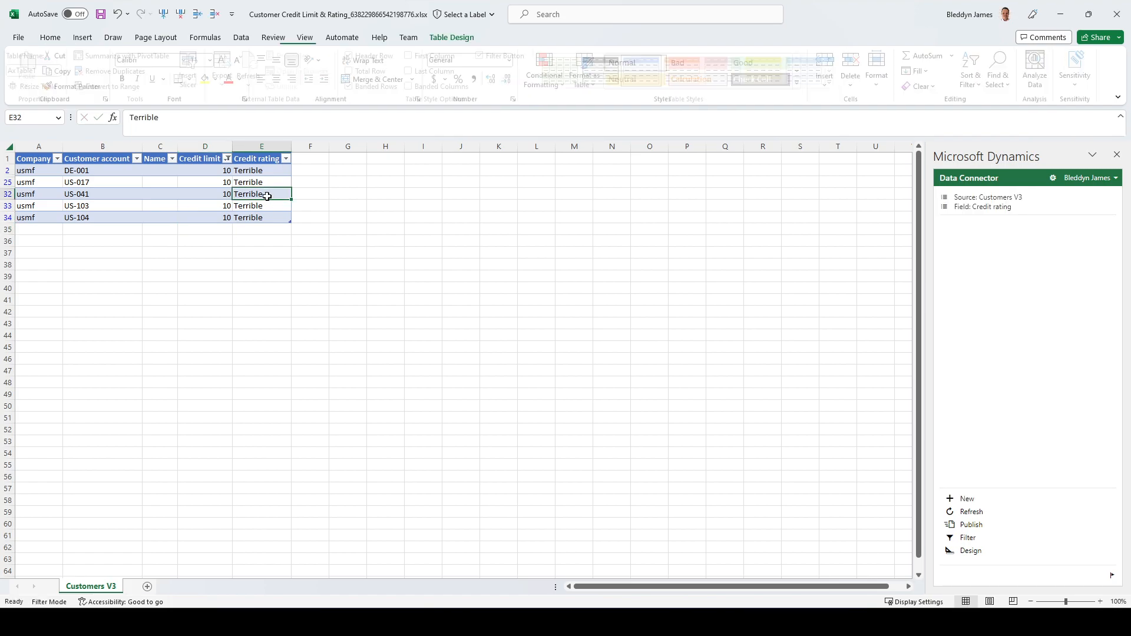
Try to publish the credit changes with the Credit limit filter still applied.
{"action": "left_click", "coordinate": [974, 527]}
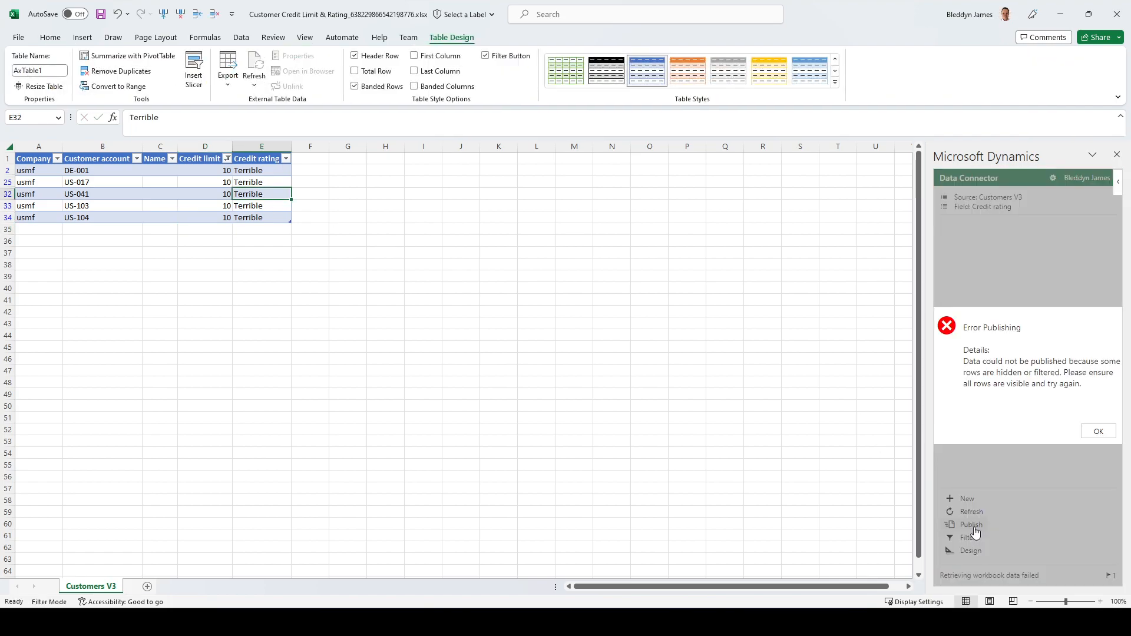
{"action": "left_click", "coordinate": [1092, 431]}
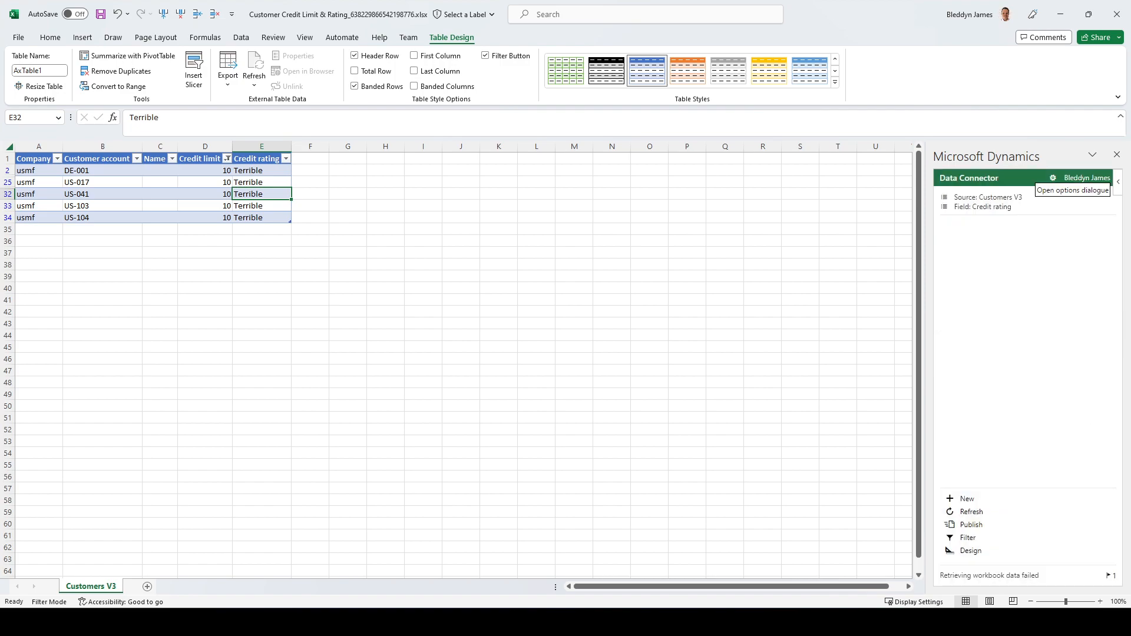
{"action": "left_click", "coordinate": [230, 170]}
{"action": "type", "text": "+-"}
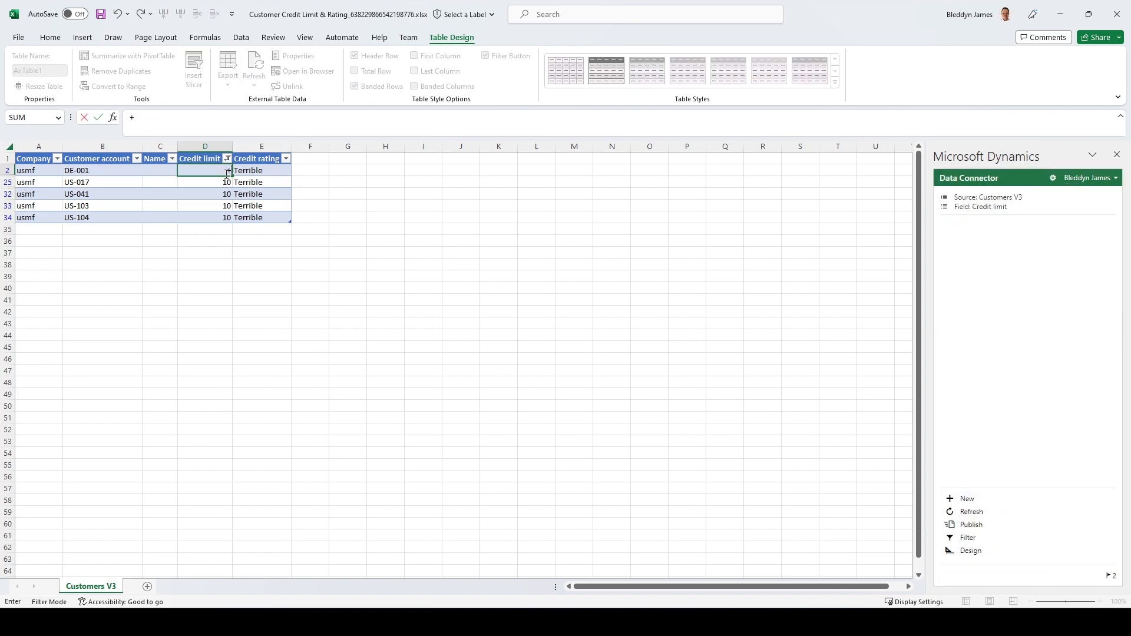
{"action": "key", "text": "Return"}
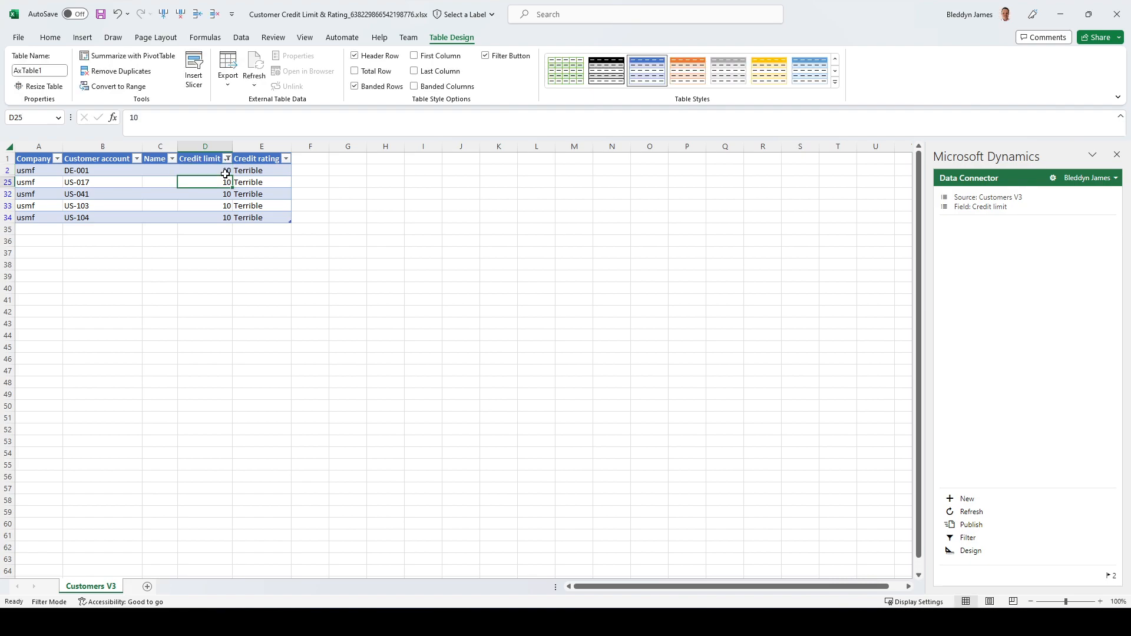
Clear the filter from the Credit limit column and publish the credit limit and rating changes.
{"action": "left_click", "coordinate": [227, 159]}
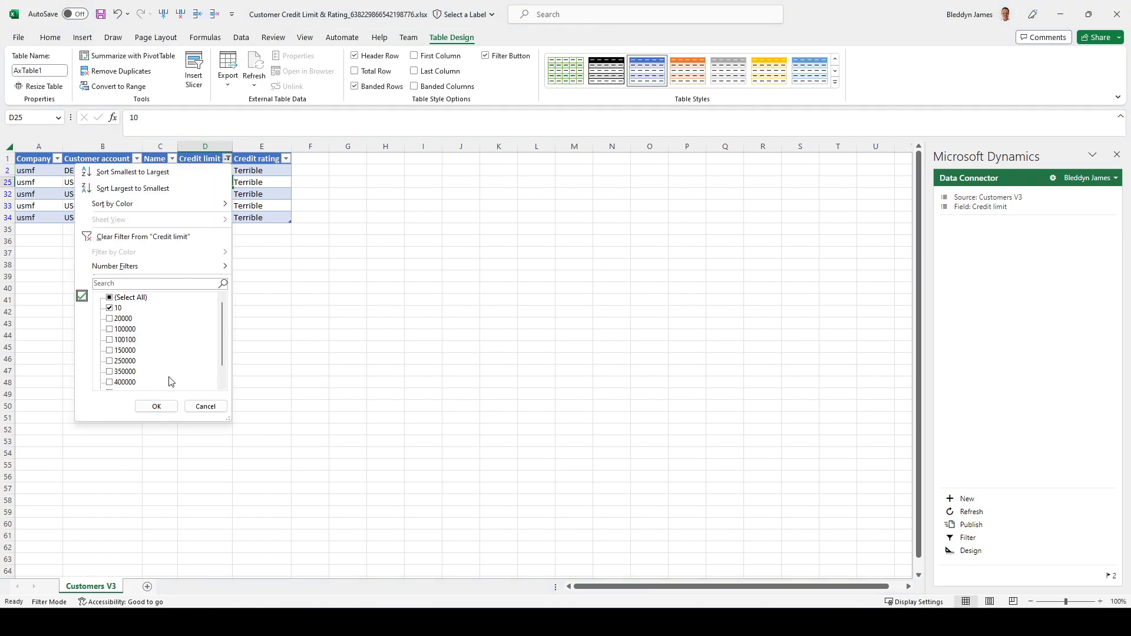
{"action": "left_click", "coordinate": [127, 237]}
{"action": "left_click", "coordinate": [263, 238]}
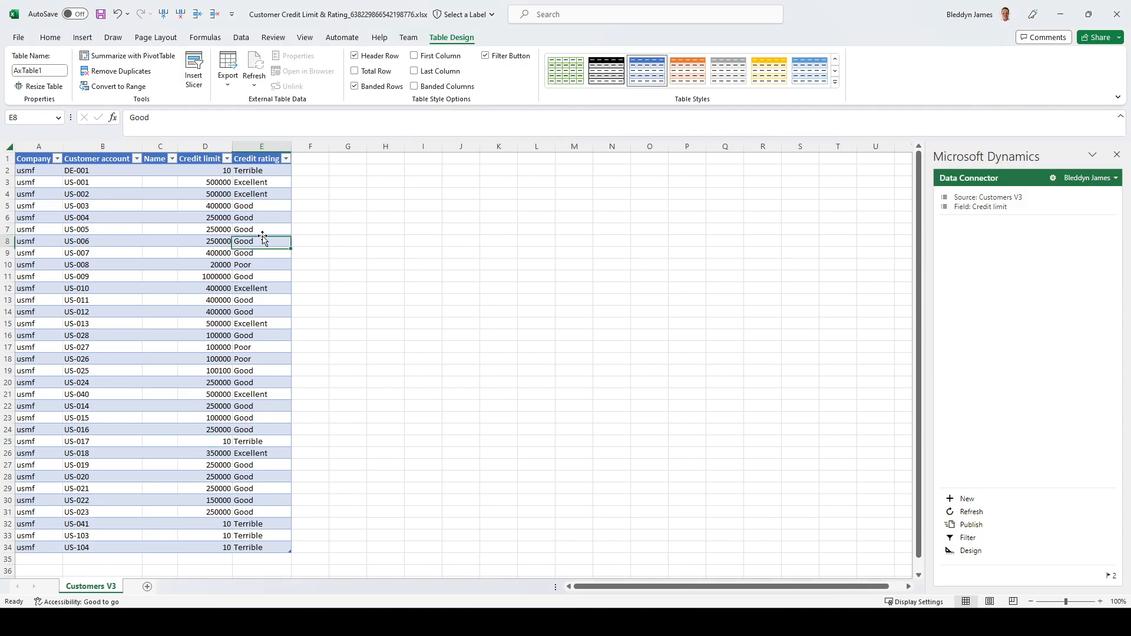
{"action": "left_click", "coordinate": [968, 528]}
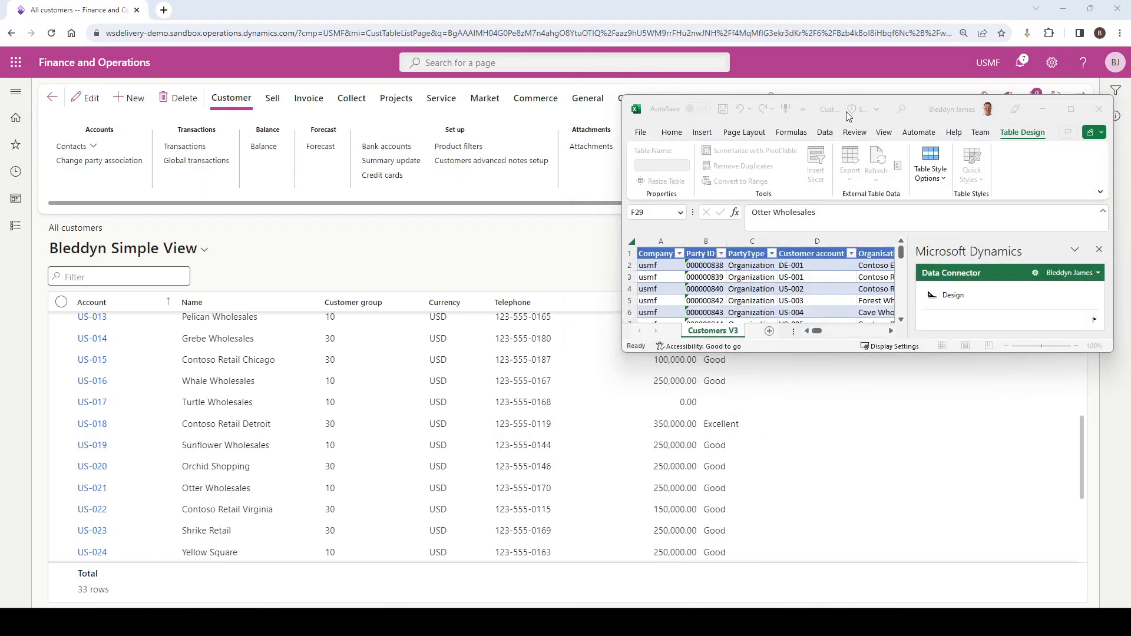
Return to the Finance and Operations customer list, refresh it, and check the edited customers' credit limits and ratings.
{"action": "left_click_drag", "start_coordinate": [842, 106], "coordinate": [1130, 212]}
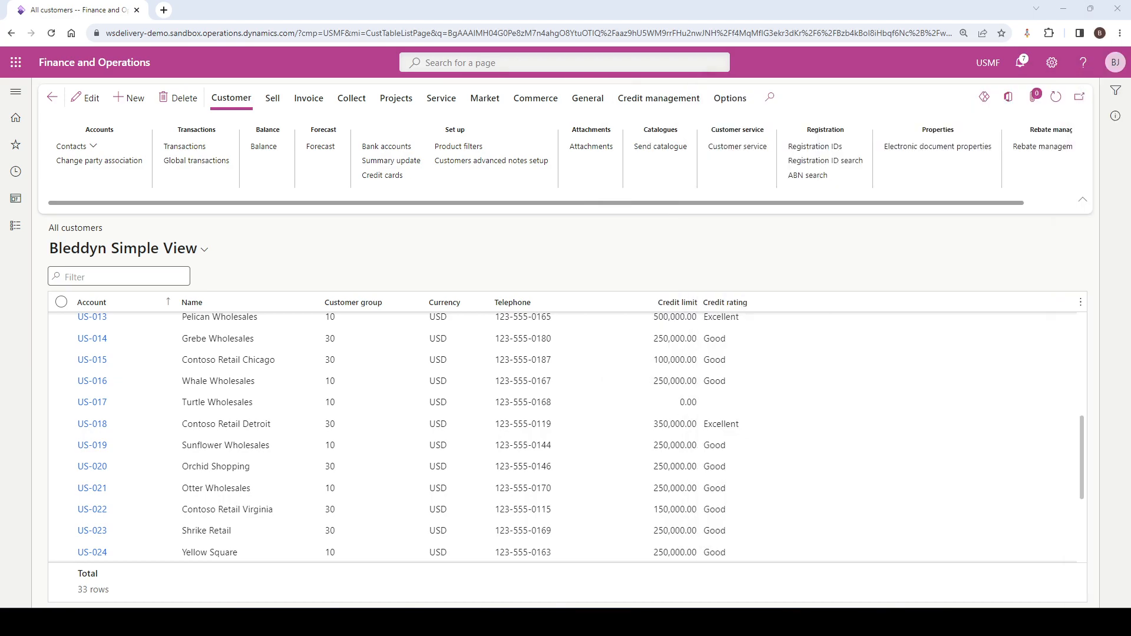
{"action": "scroll", "coordinate": [706, 400], "scroll_direction": "up", "scroll_amount": 3}
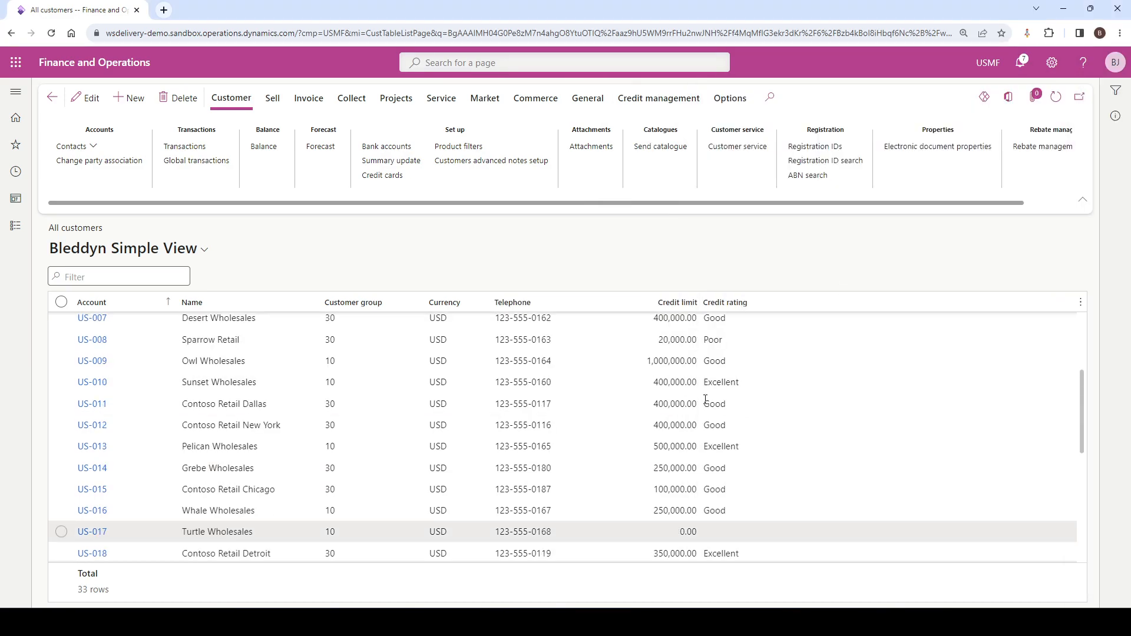
{"action": "scroll", "coordinate": [706, 400], "scroll_direction": "up", "scroll_amount": 3}
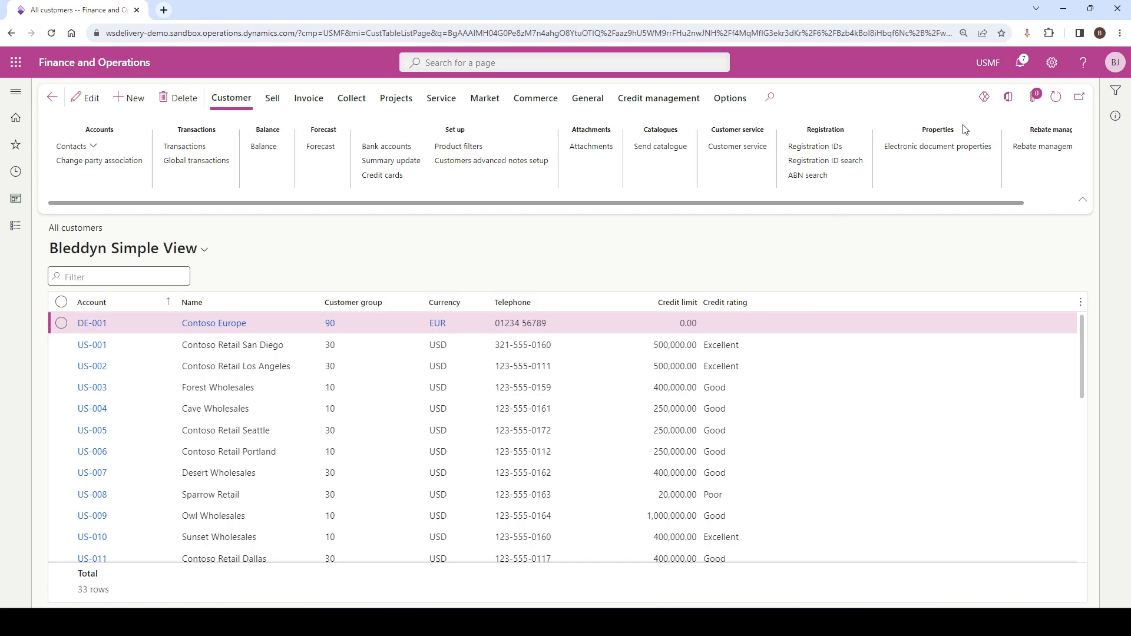
{"action": "left_click", "coordinate": [1056, 98]}
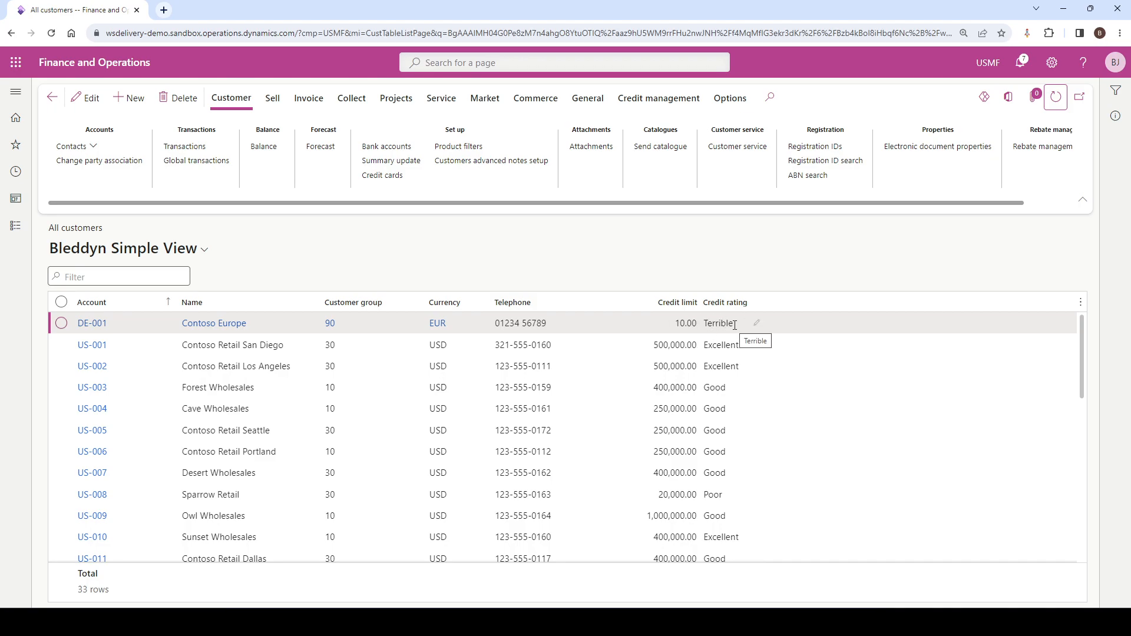
{"action": "scroll", "coordinate": [719, 448], "scroll_direction": "down", "scroll_amount": 3}
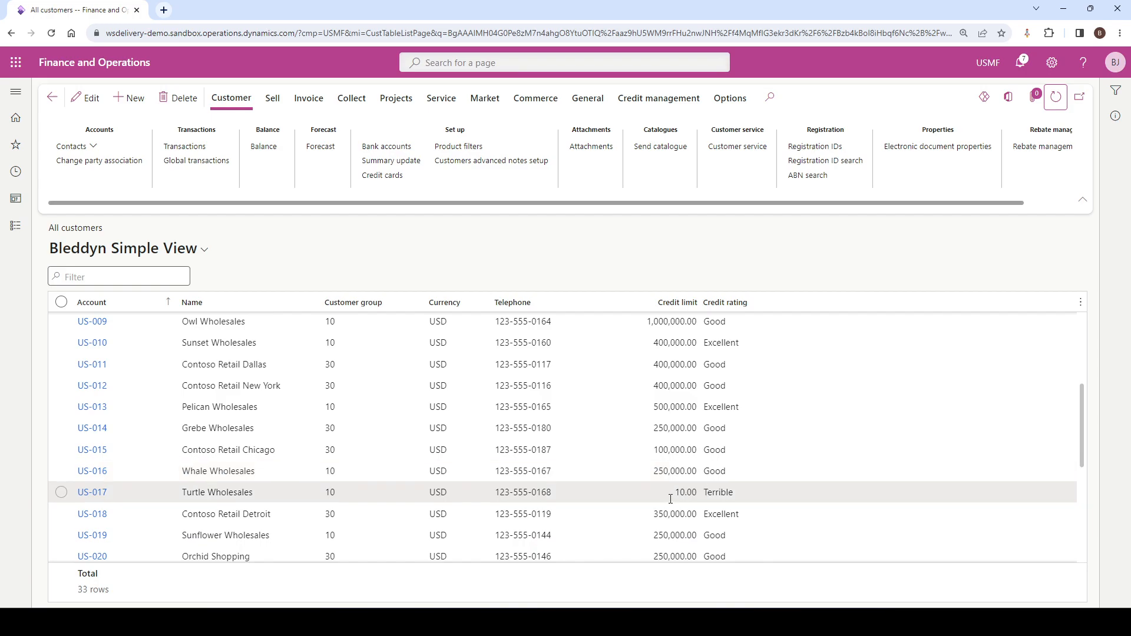
{"action": "scroll", "coordinate": [669, 500], "scroll_direction": "down", "scroll_amount": 4}
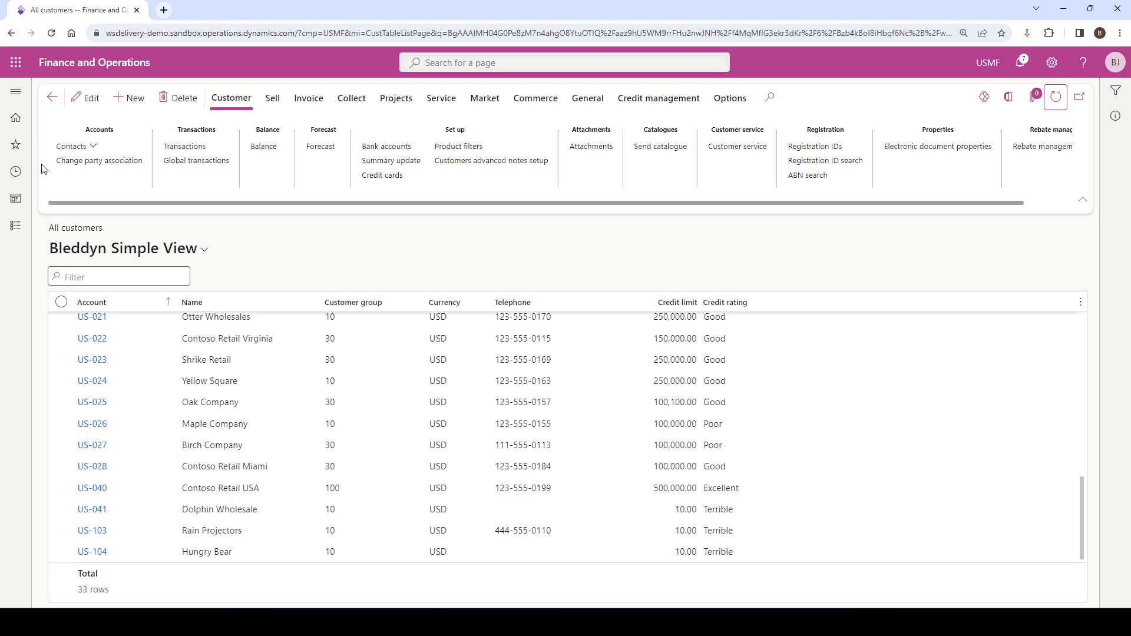
Open General journals from the General ledger module and select the Travel Insurance - Open in Excel journal.
{"action": "left_click", "coordinate": [17, 93]}
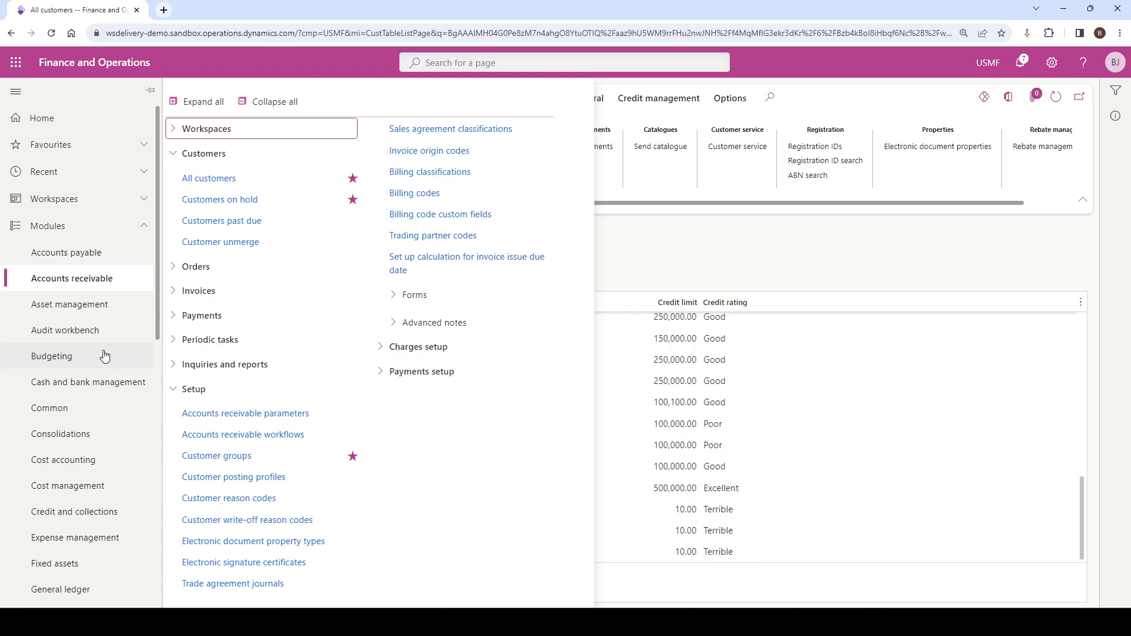
{"action": "scroll", "coordinate": [95, 420], "scroll_direction": "down", "scroll_amount": 1}
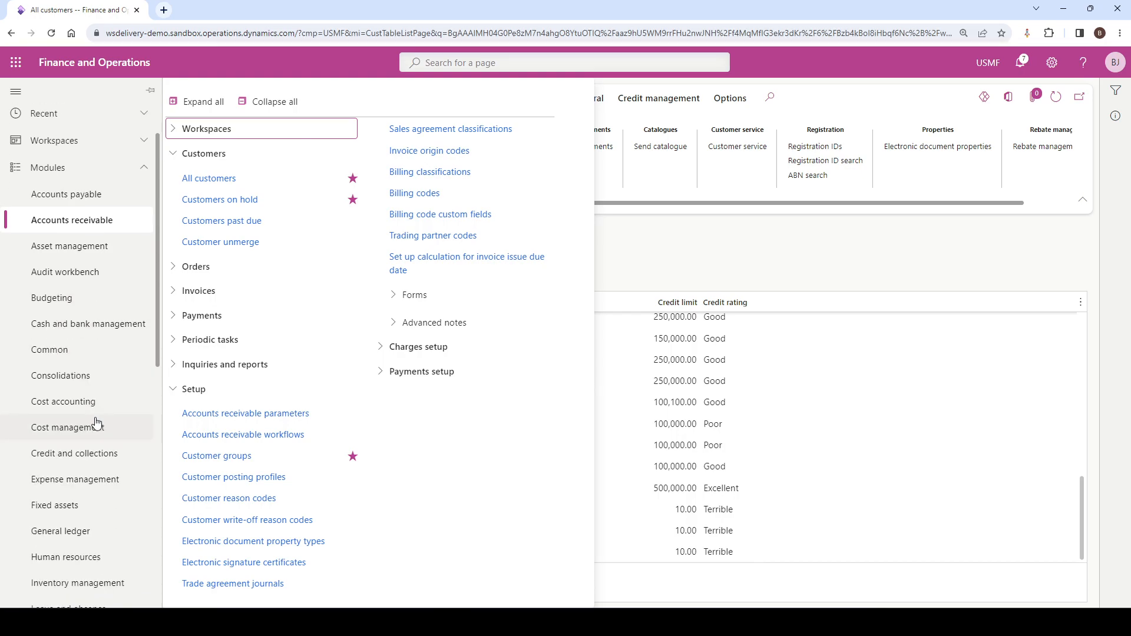
{"action": "left_click", "coordinate": [74, 531]}
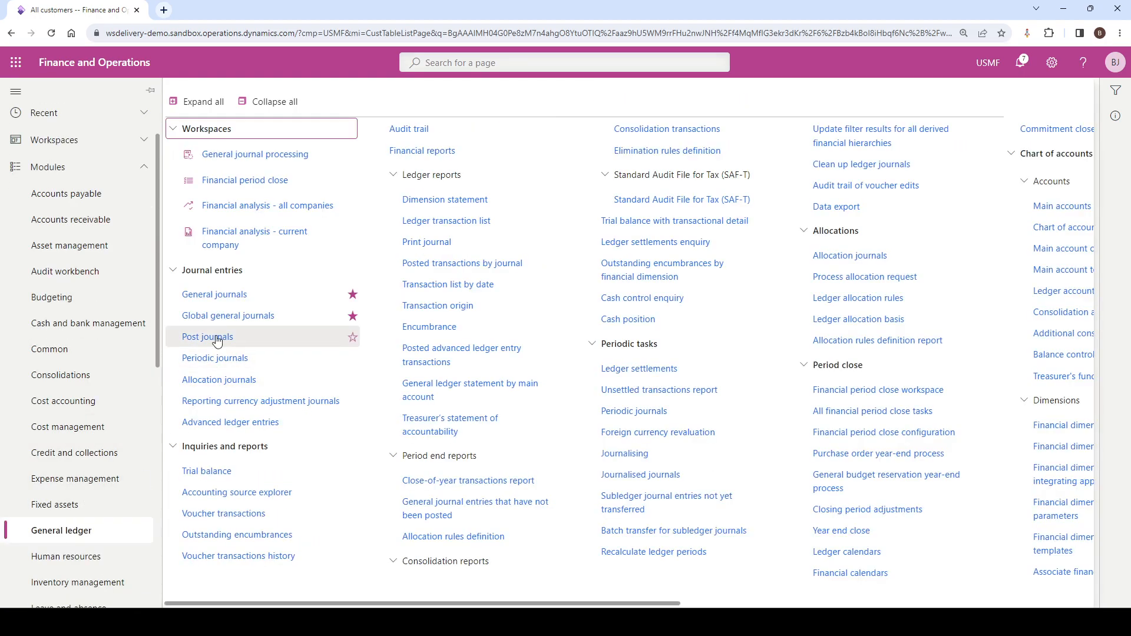
{"action": "left_click", "coordinate": [220, 307]}
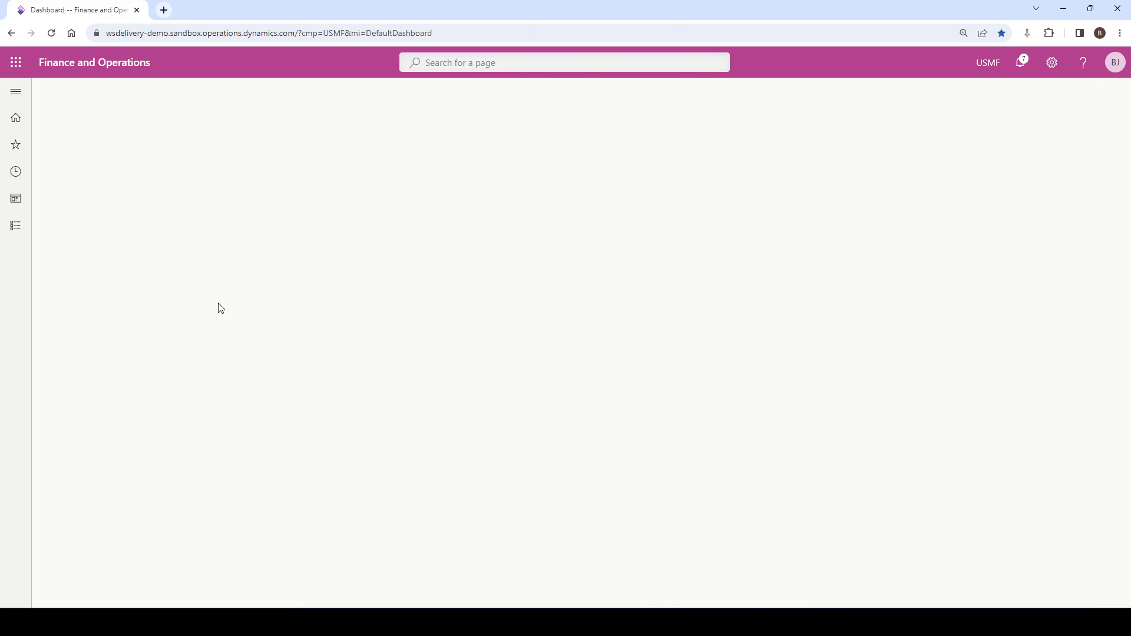
{"action": "left_click", "coordinate": [333, 352]}
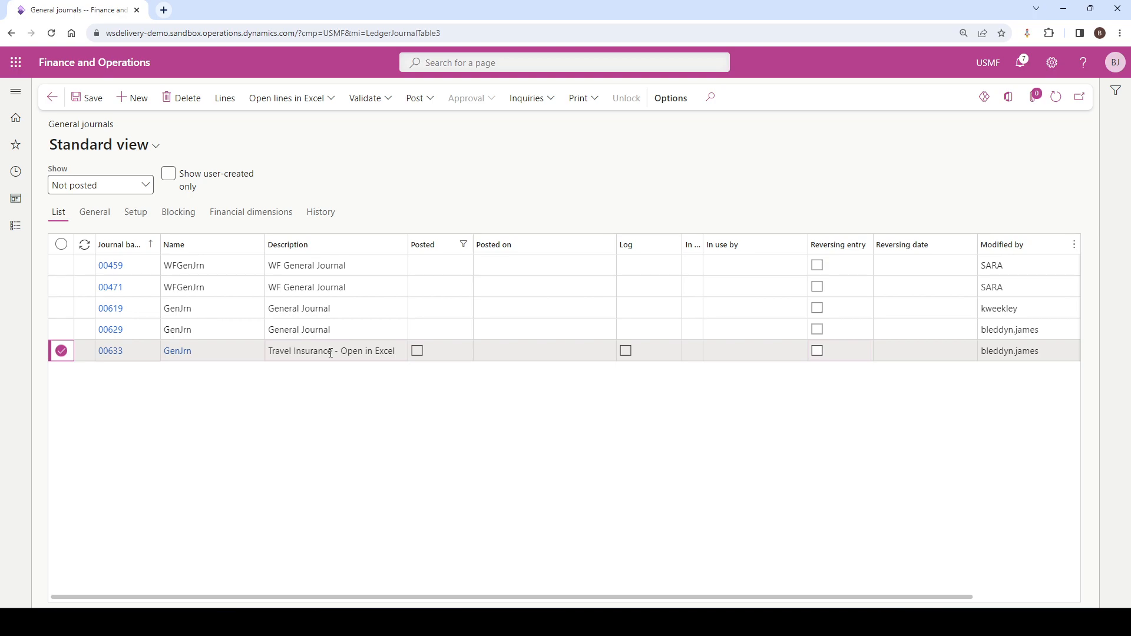
Review the lines of the Travel Insurance - Open in Excel journal and return to the journal list.
{"action": "left_click", "coordinate": [330, 353]}
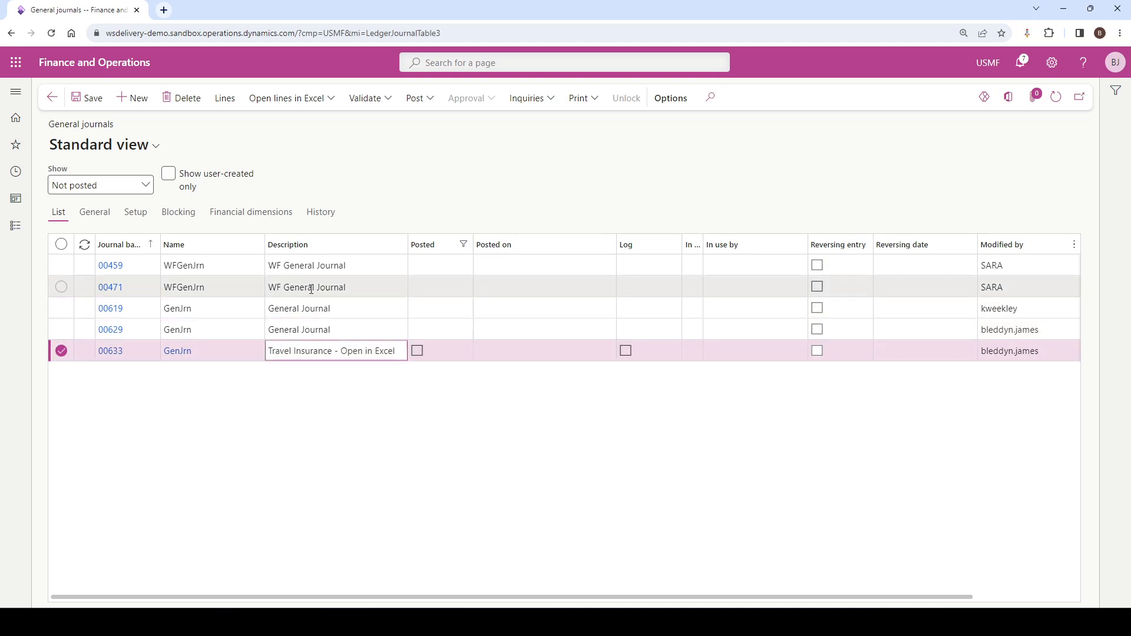
{"action": "left_click", "coordinate": [232, 111]}
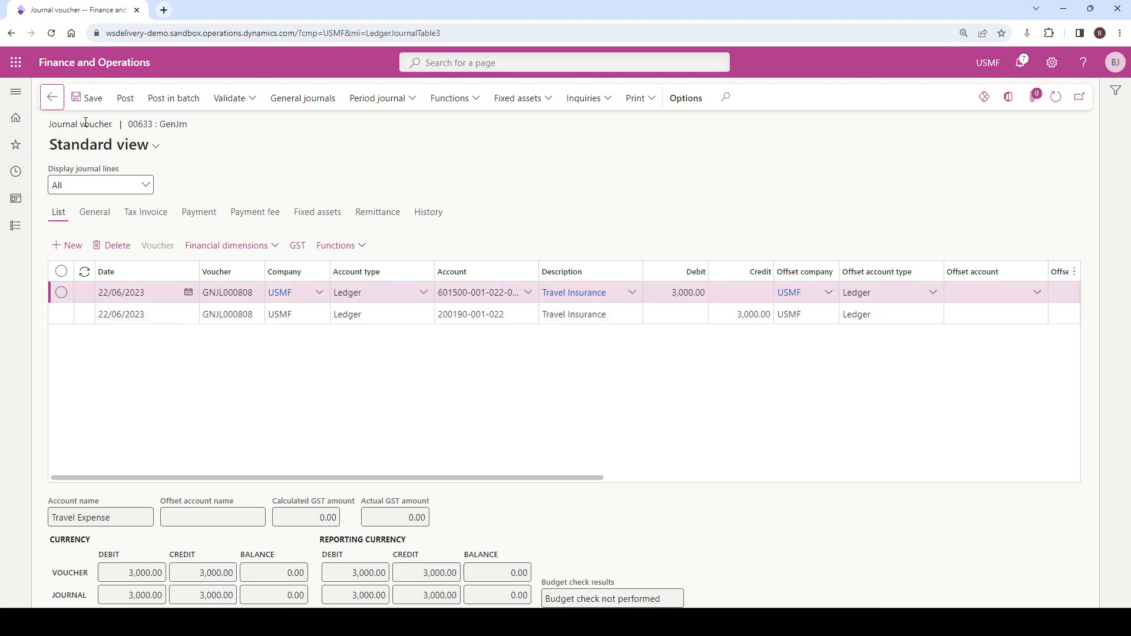
{"action": "left_click", "coordinate": [59, 104]}
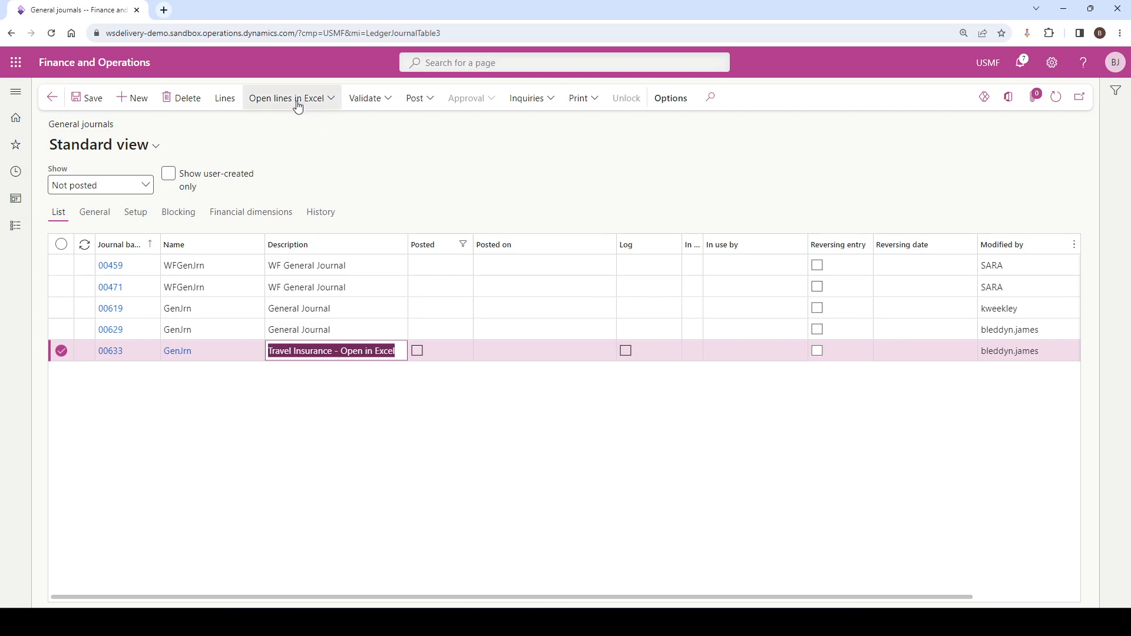
Check which templates are available for opening the journal's lines in Excel, then dismiss the template selection.
{"action": "left_click", "coordinate": [327, 106]}
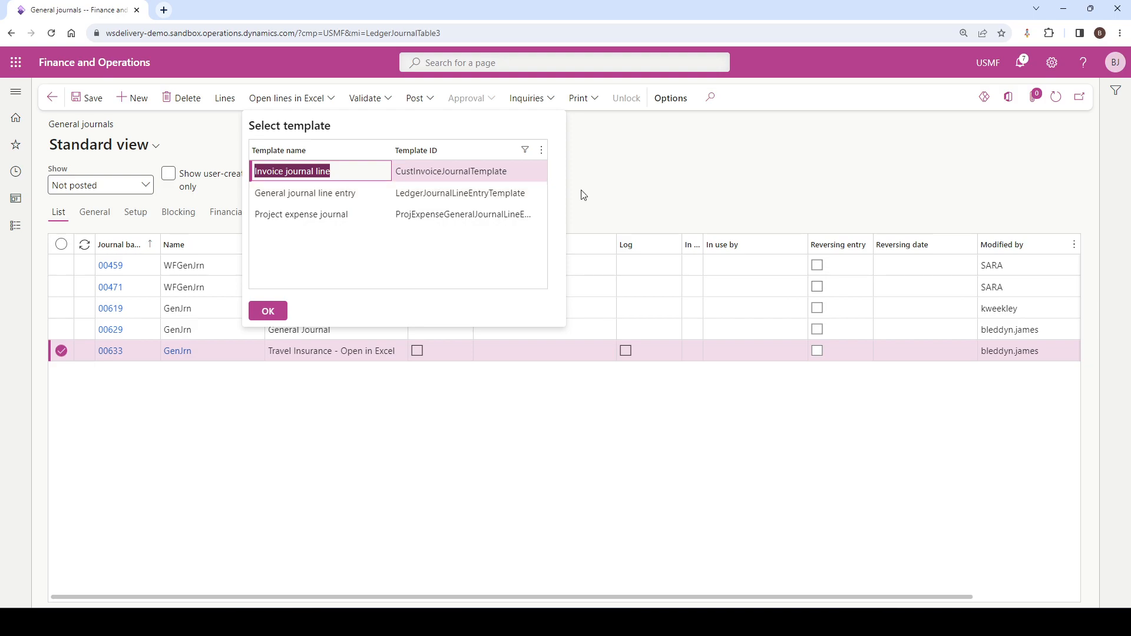
{"action": "left_click", "coordinate": [365, 193]}
{"action": "left_click", "coordinate": [609, 202]}
Open the Travel Insurance journal's lines and download them with the General journal line entry template for Excel.
{"action": "left_click", "coordinate": [228, 102]}
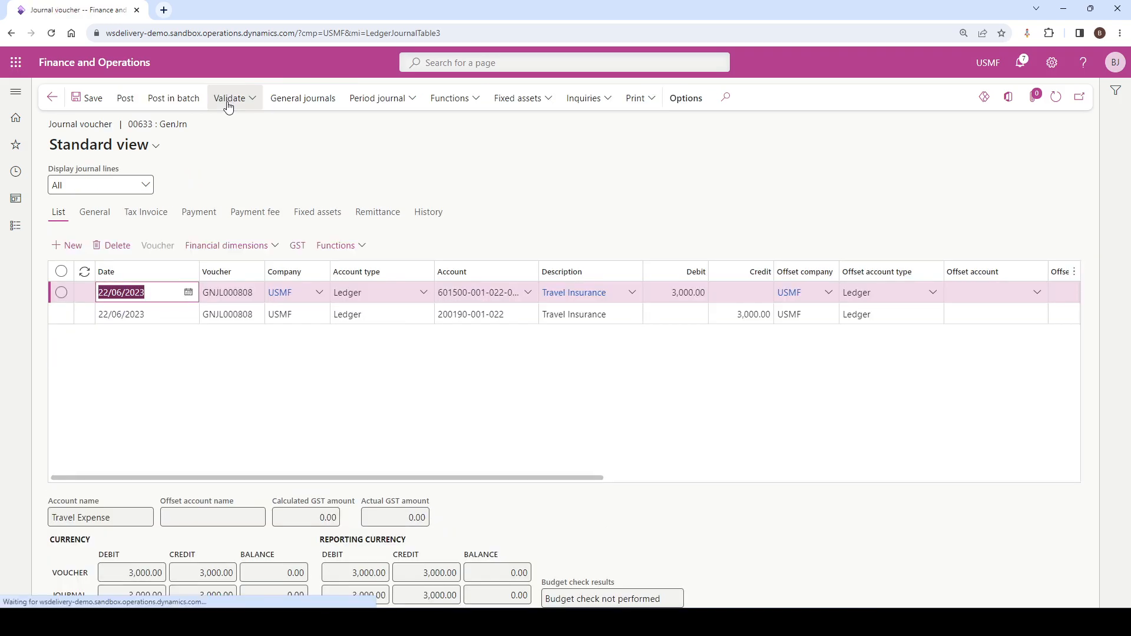
{"action": "left_click", "coordinate": [1010, 104]}
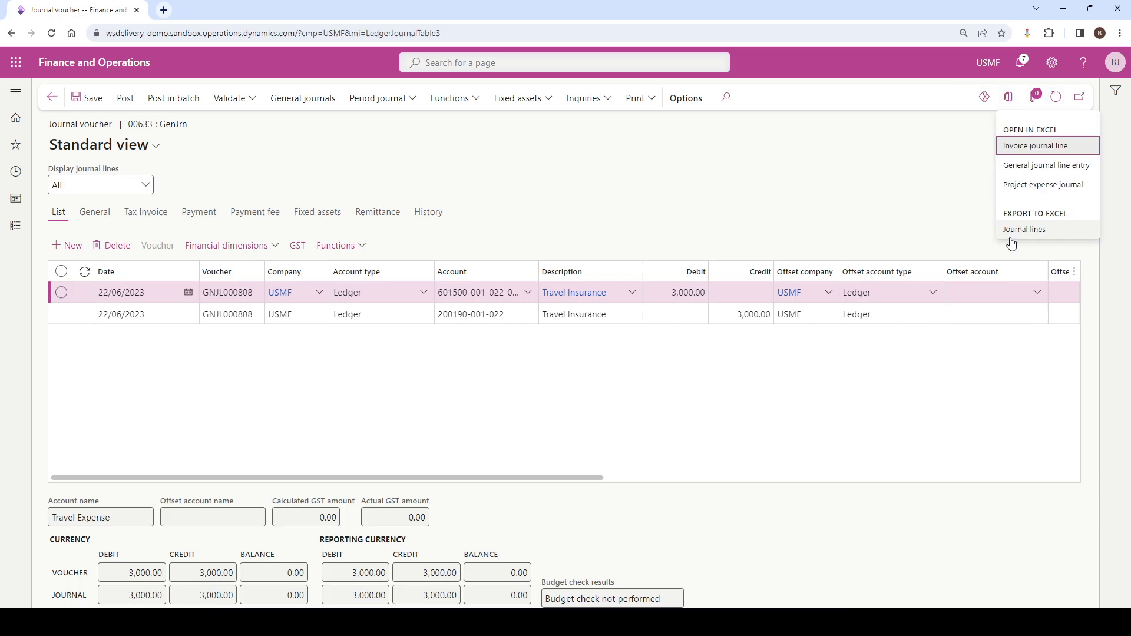
{"action": "left_click", "coordinate": [1024, 170]}
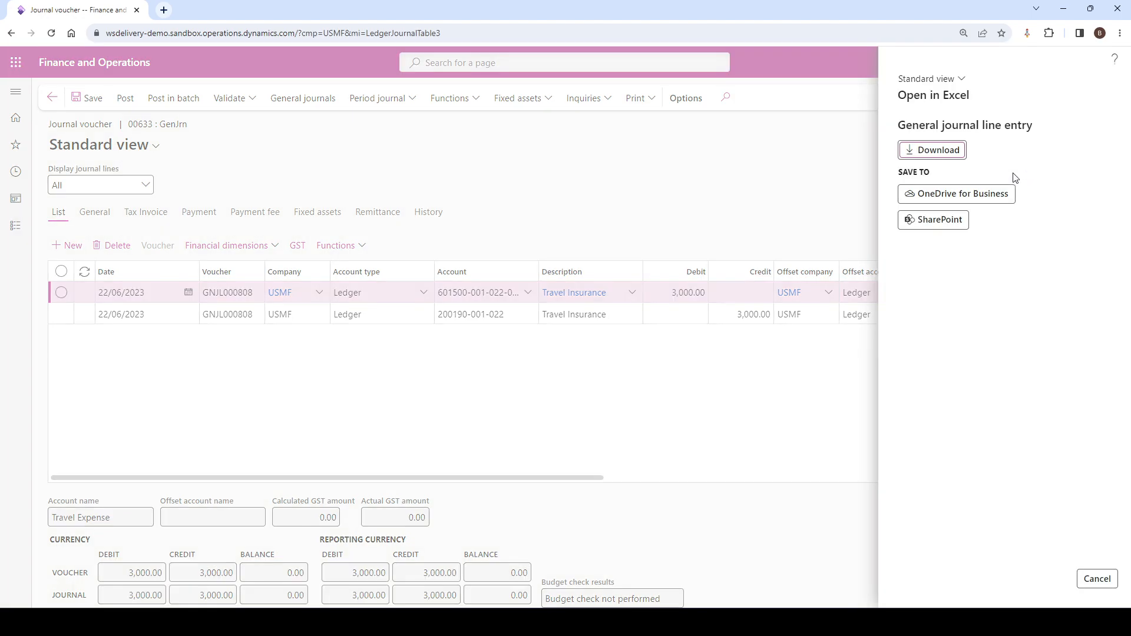
{"action": "left_click", "coordinate": [926, 149]}
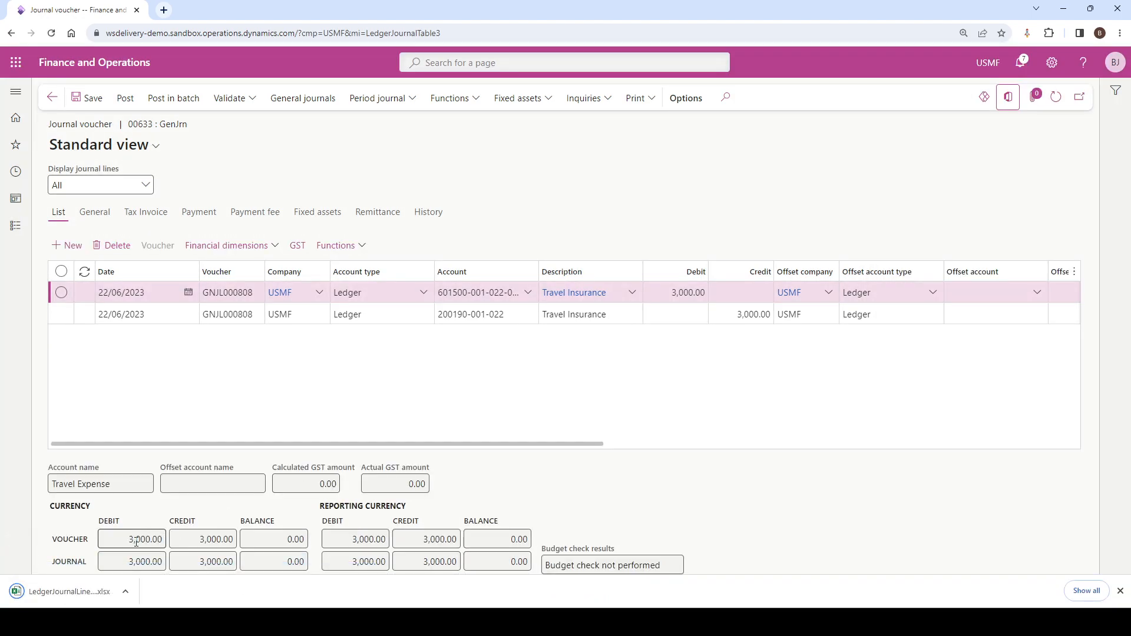
Open the downloaded LedgerJournalLineEntryTemplate workbook in Excel, maximise its window and enable editing.
{"action": "left_click", "coordinate": [53, 596]}
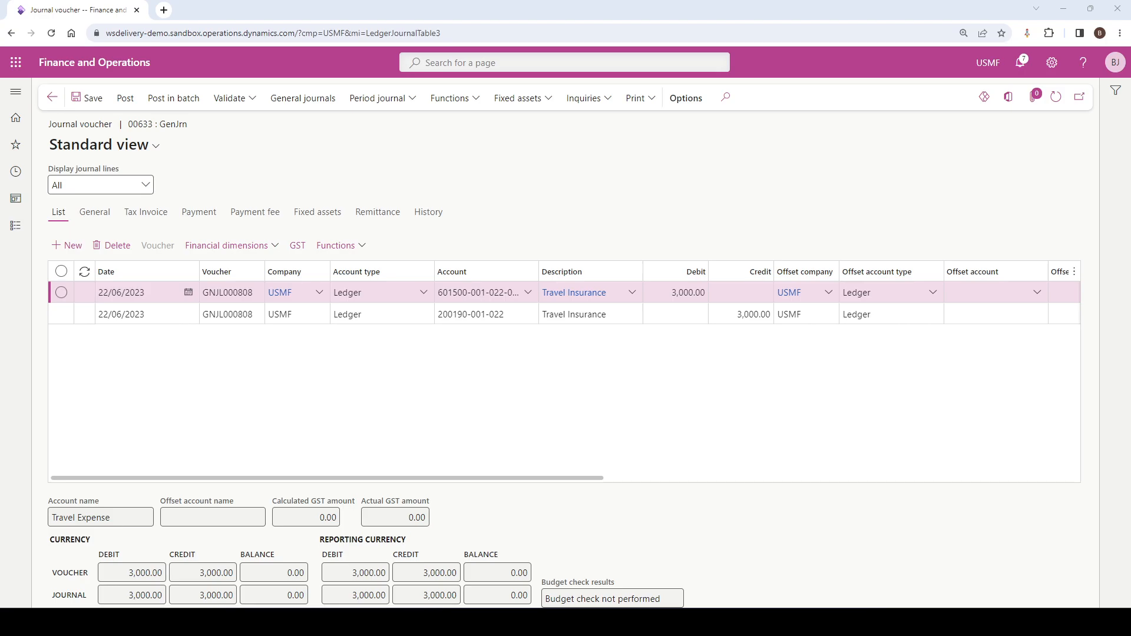
{"action": "left_click_drag", "start_coordinate": [1130, 288], "coordinate": [457, 136]}
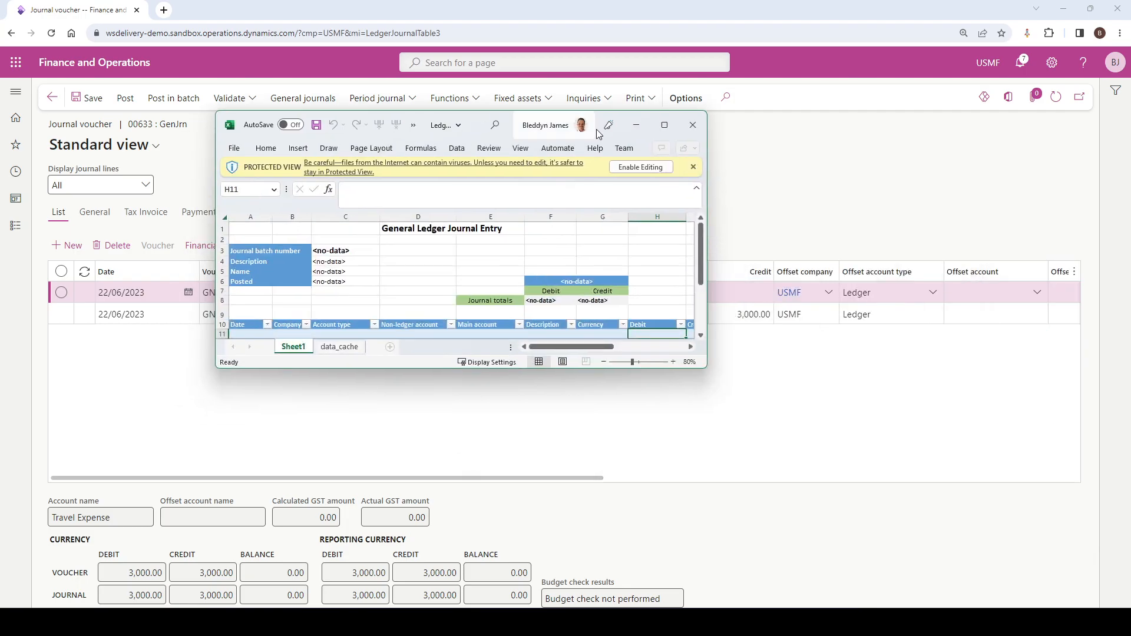
{"action": "left_click", "coordinate": [665, 125]}
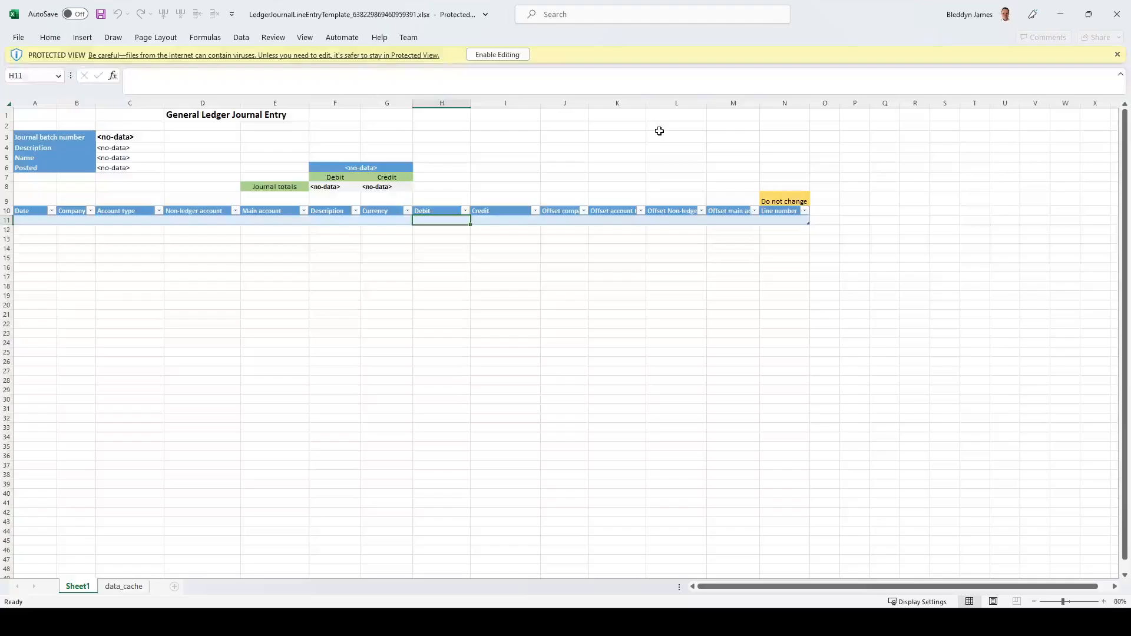
{"action": "left_click", "coordinate": [496, 55]}
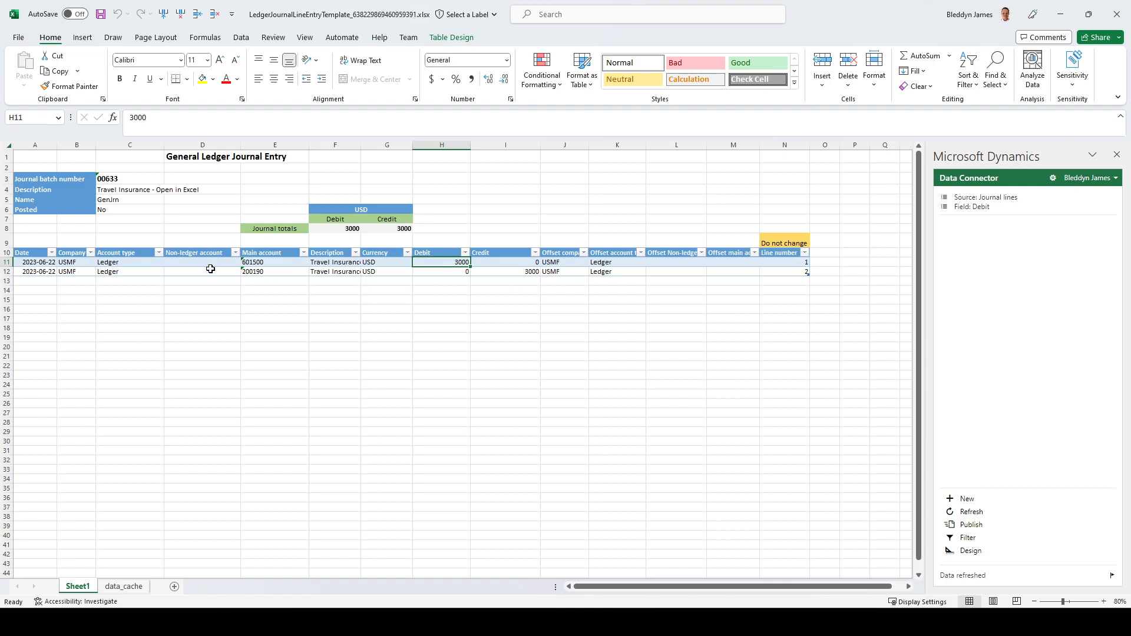
Inspect the Data Connector choices for the first journal line's account type, date and currency.
{"action": "left_click", "coordinate": [132, 262]}
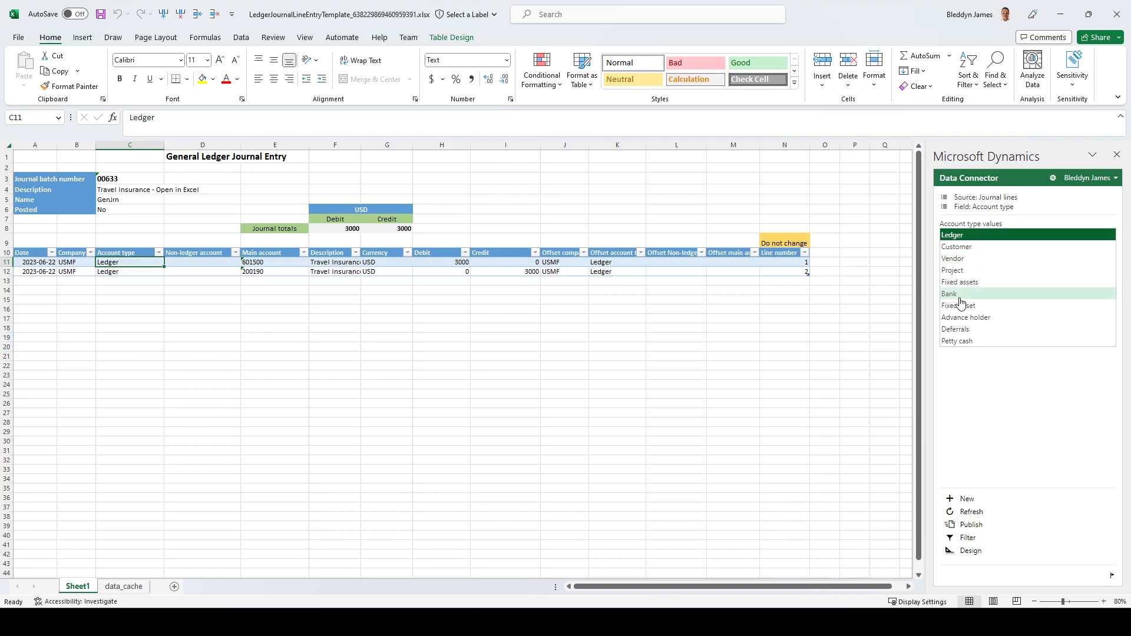
{"action": "left_click", "coordinate": [37, 266]}
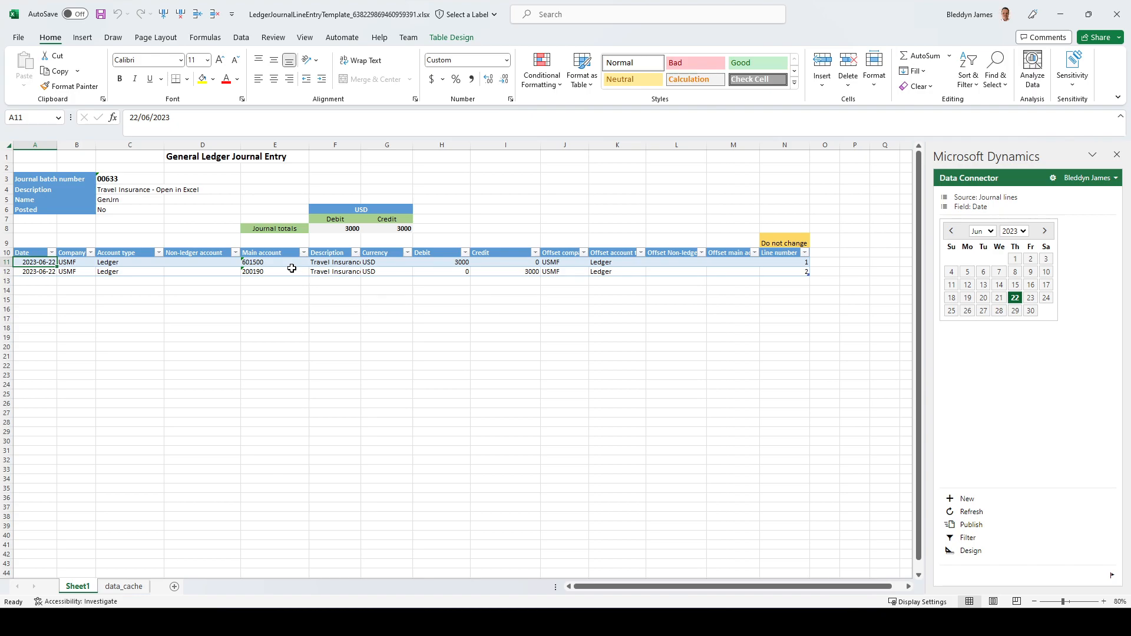
{"action": "left_click", "coordinate": [370, 263]}
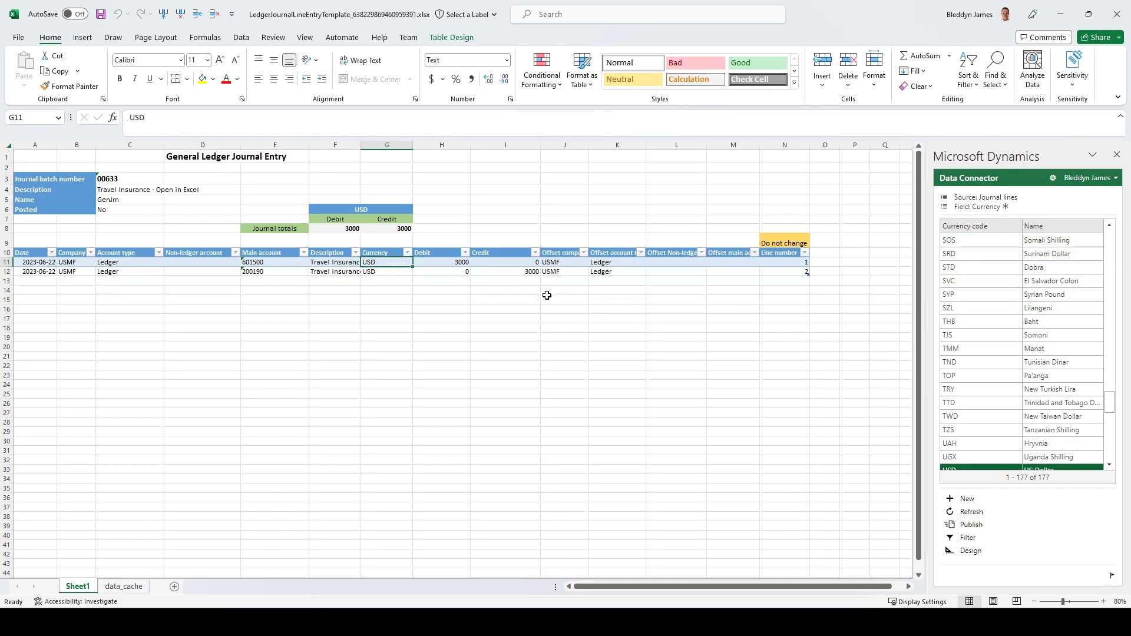
Set the first journal line's debit and the second line's credit to 12000.
{"action": "left_click", "coordinate": [453, 266]}
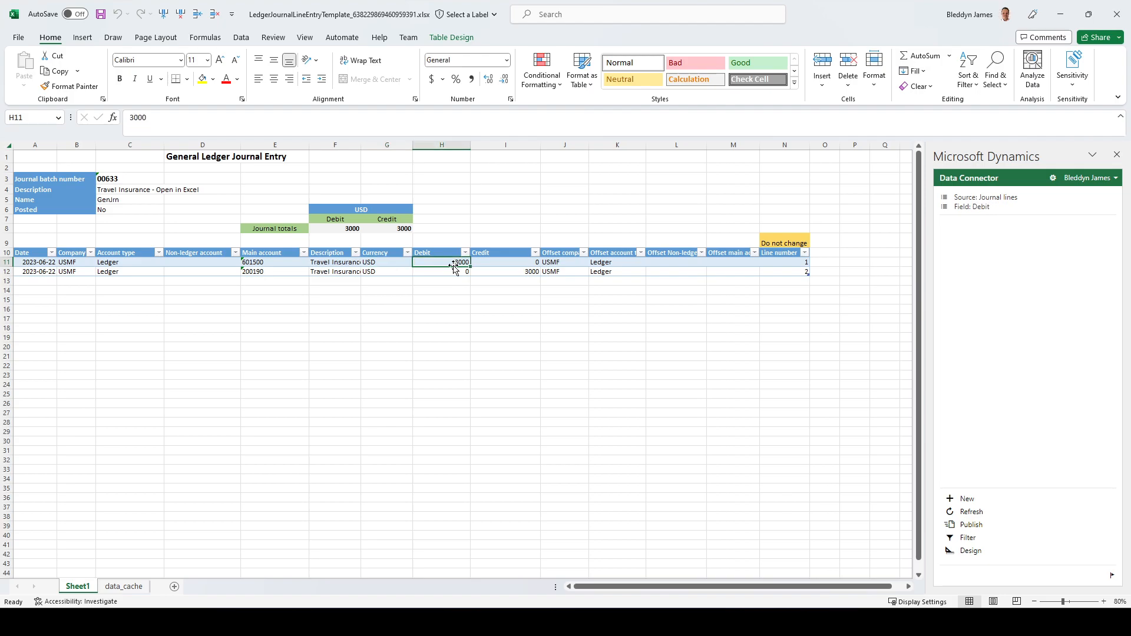
{"action": "type", "text": "12"}
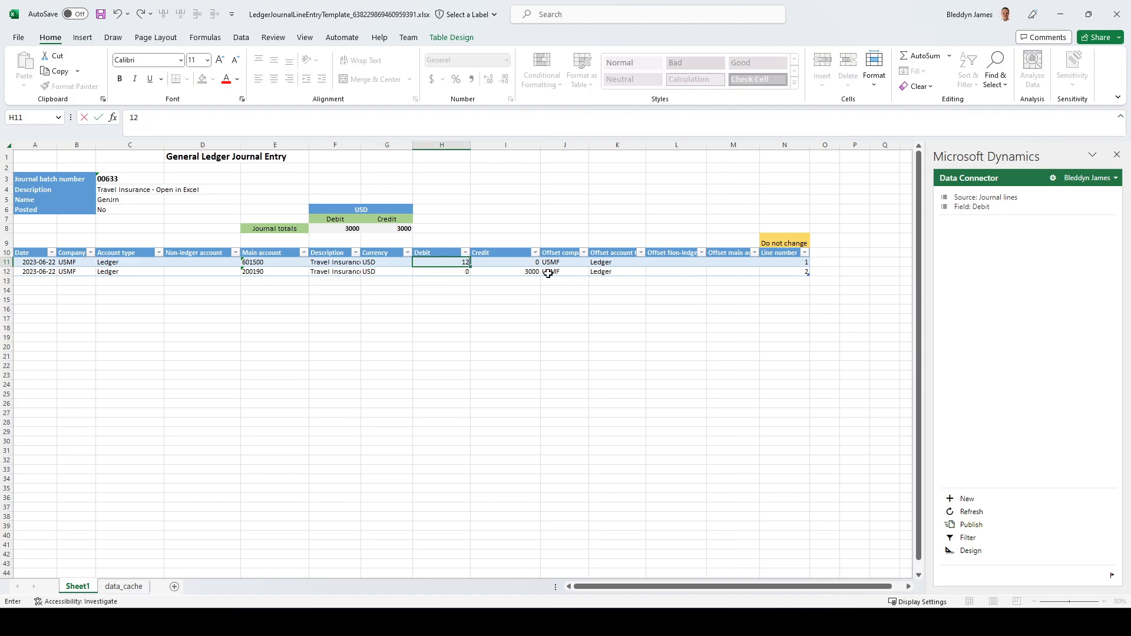
{"action": "key", "text": "Tab"}
{"action": "key", "text": "Down"}
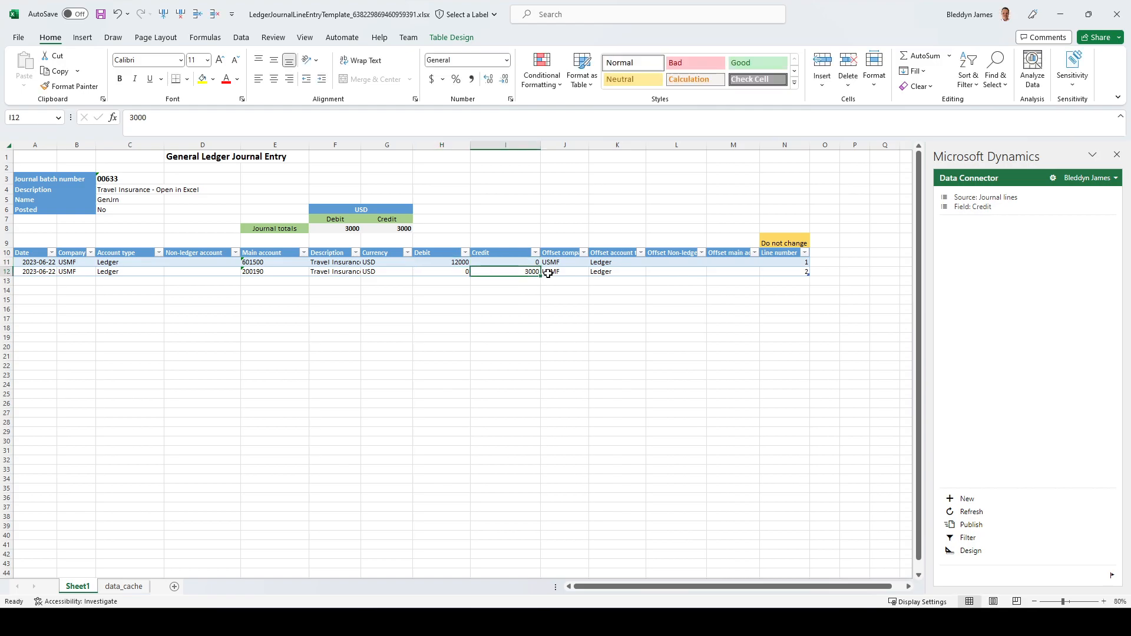
{"action": "type", "text": "12"}
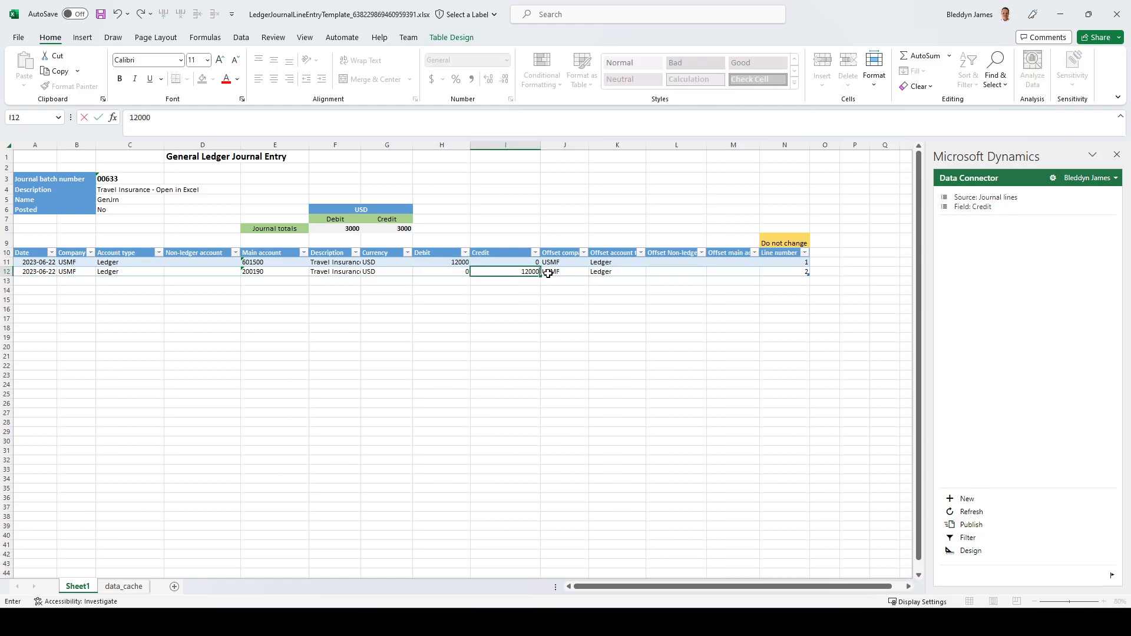
{"action": "left_click", "coordinate": [565, 269]}
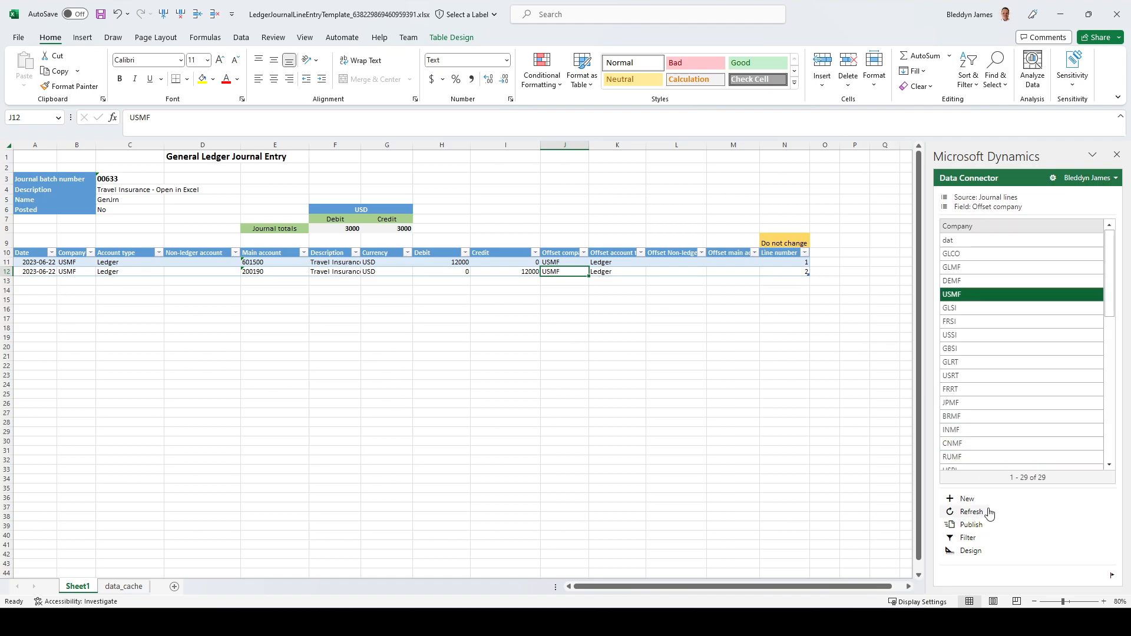
Publish the changed journal amounts from Excel, then return to the Finance and Operations journal voucher and refresh its lines.
{"action": "left_click", "coordinate": [975, 526]}
{"action": "left_click_drag", "start_coordinate": [815, 23], "coordinate": [1130, 254]}
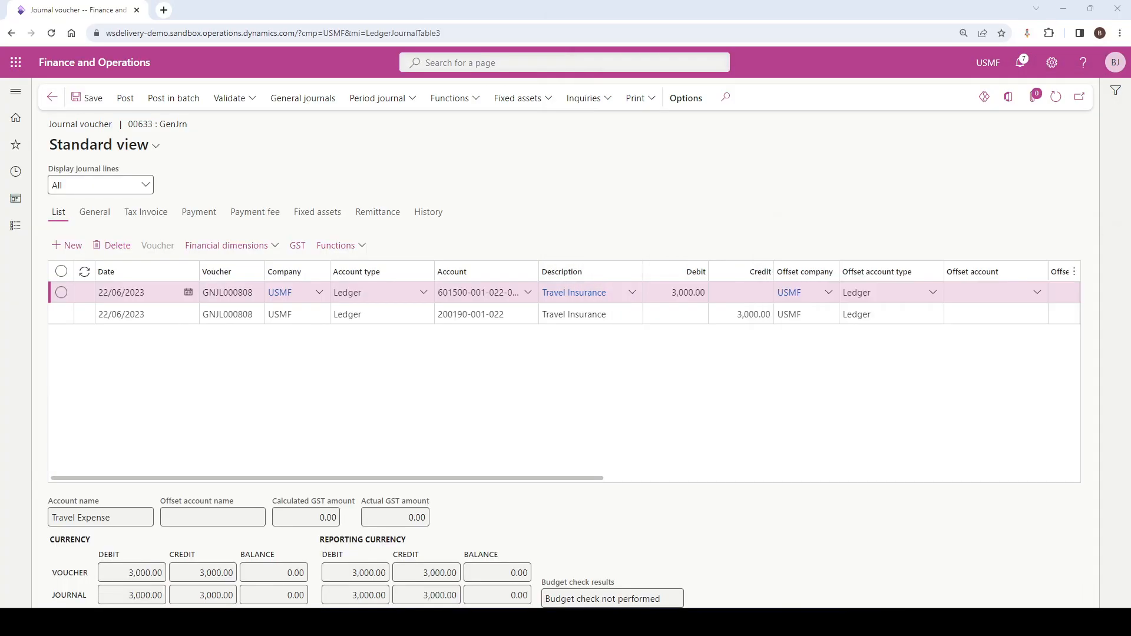
{"action": "left_click", "coordinate": [1062, 99]}
{"action": "left_click", "coordinate": [1057, 97]}
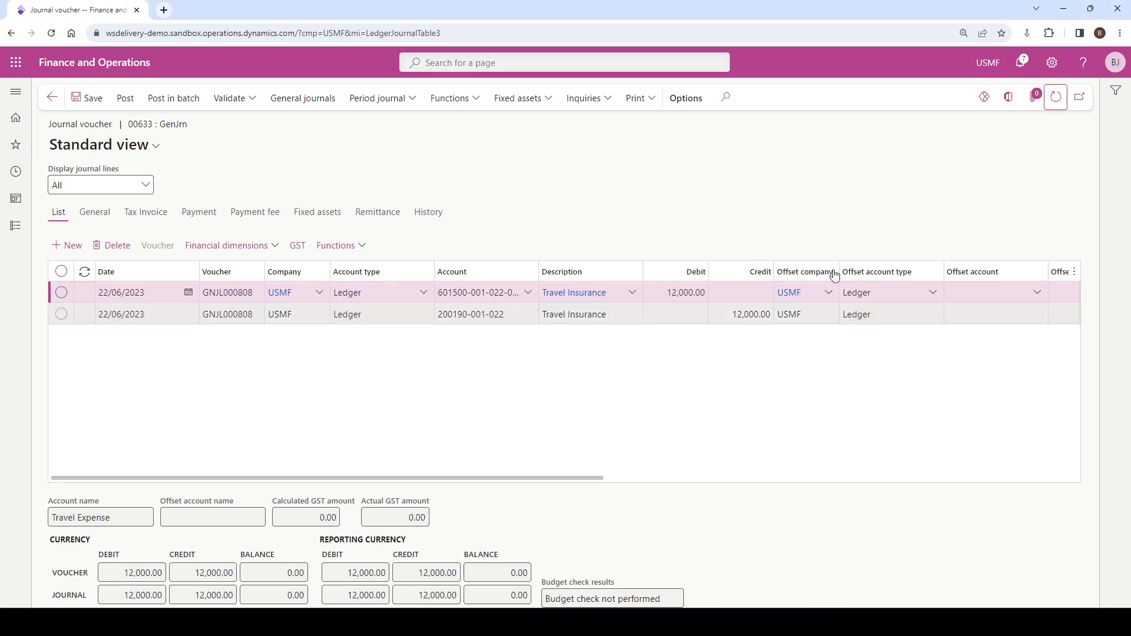